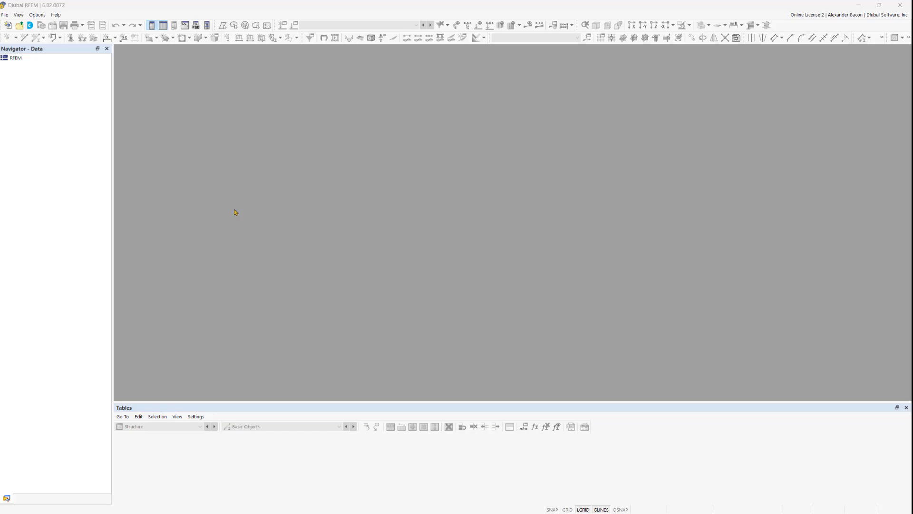
# Browse the 3D frame blocks in the Dlubal Center, previewing FS030, FS020, FS002 and FS001, and close it.
pyautogui.click(30, 27)
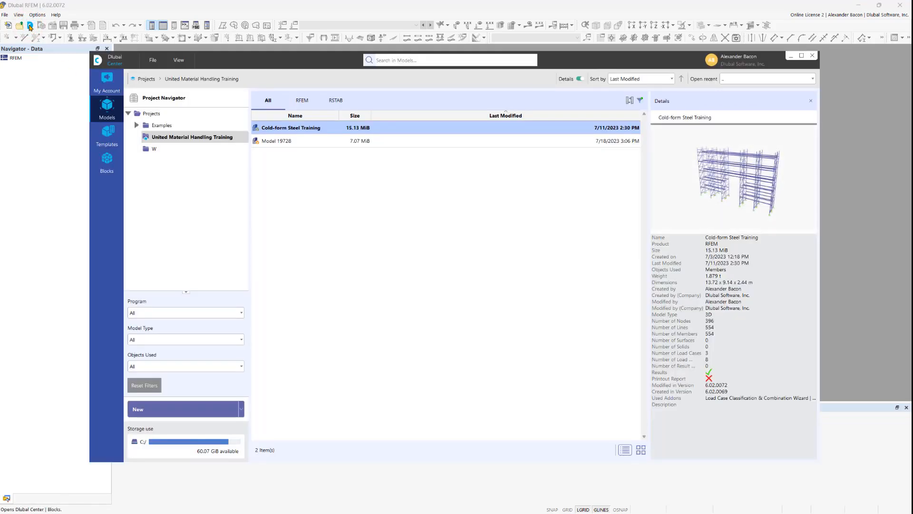
pyautogui.click(107, 161)
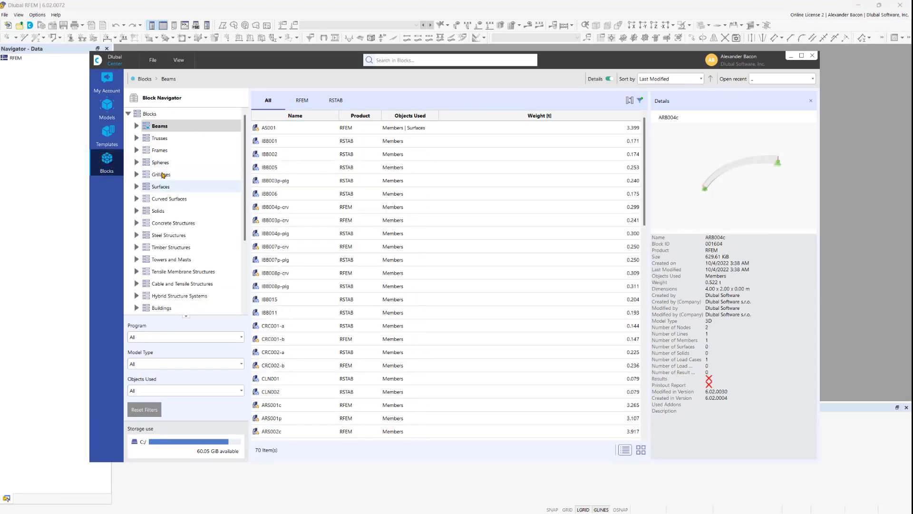
pyautogui.click(137, 149)
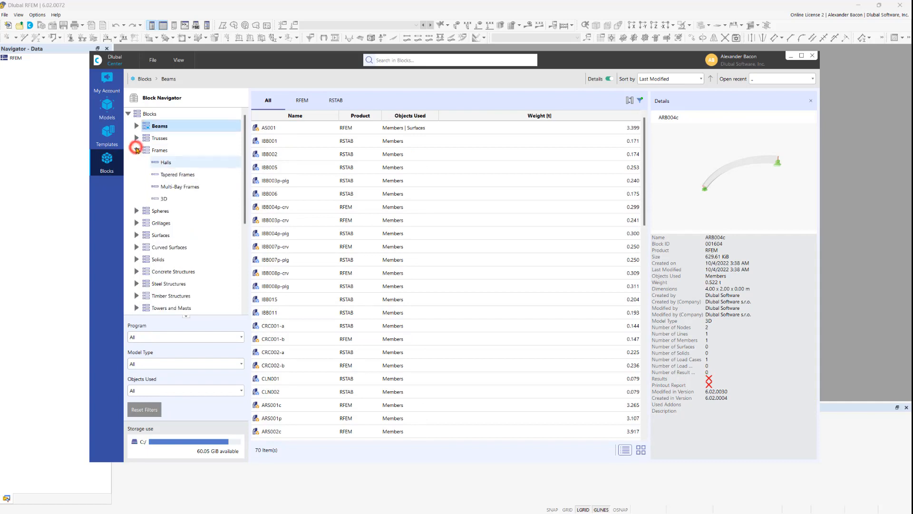
pyautogui.click(162, 198)
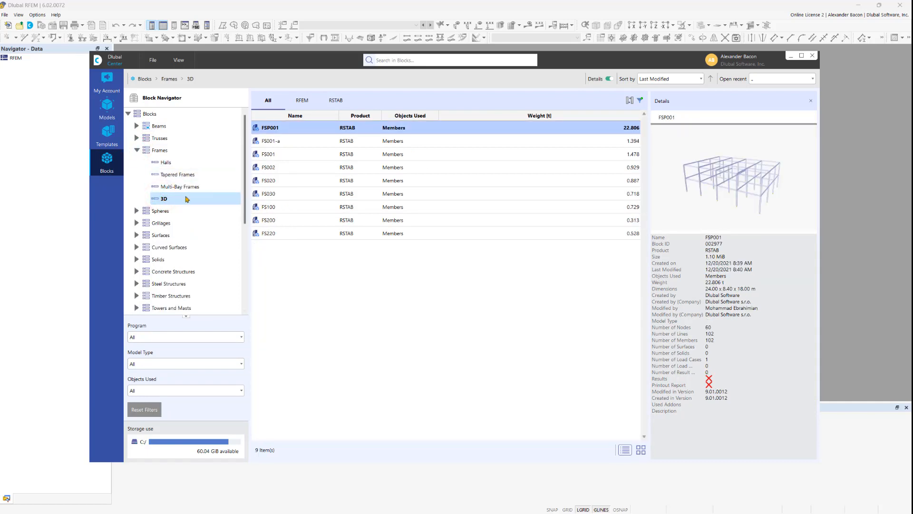
pyautogui.click(296, 194)
pyautogui.click(299, 181)
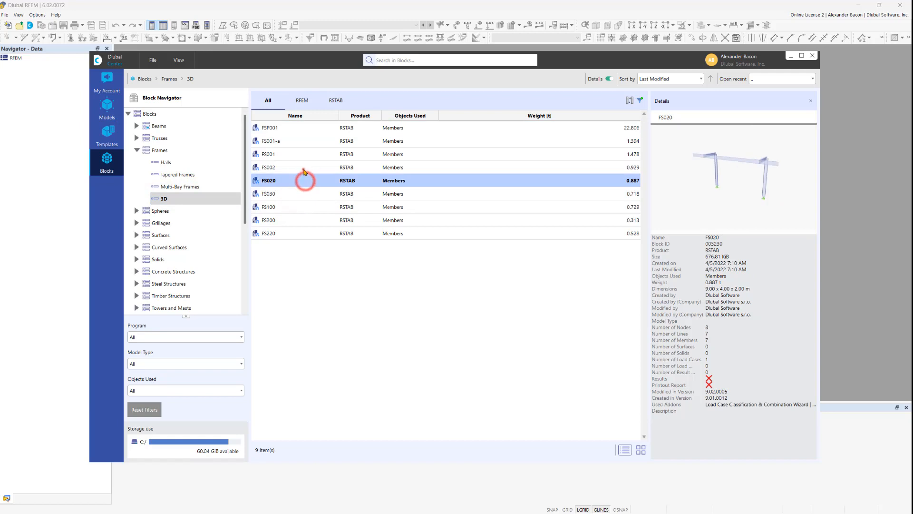
pyautogui.click(303, 168)
pyautogui.click(302, 149)
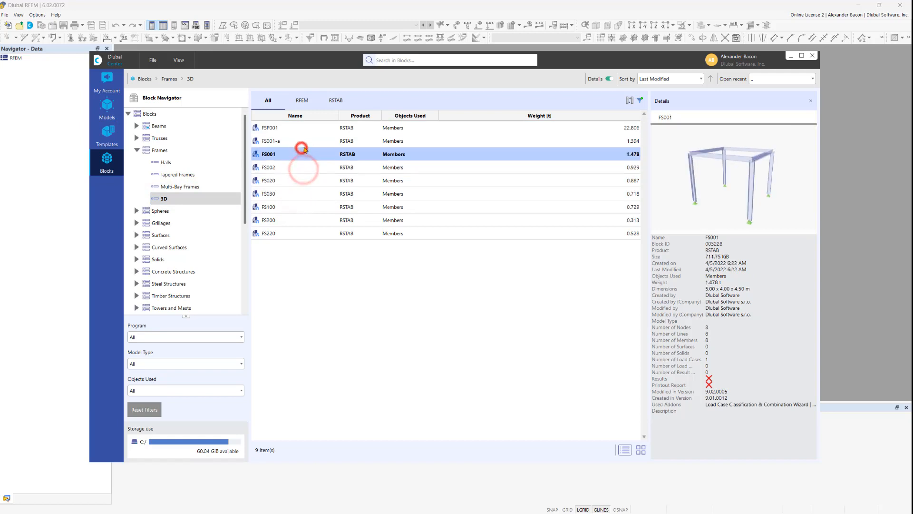
pyautogui.click(812, 55)
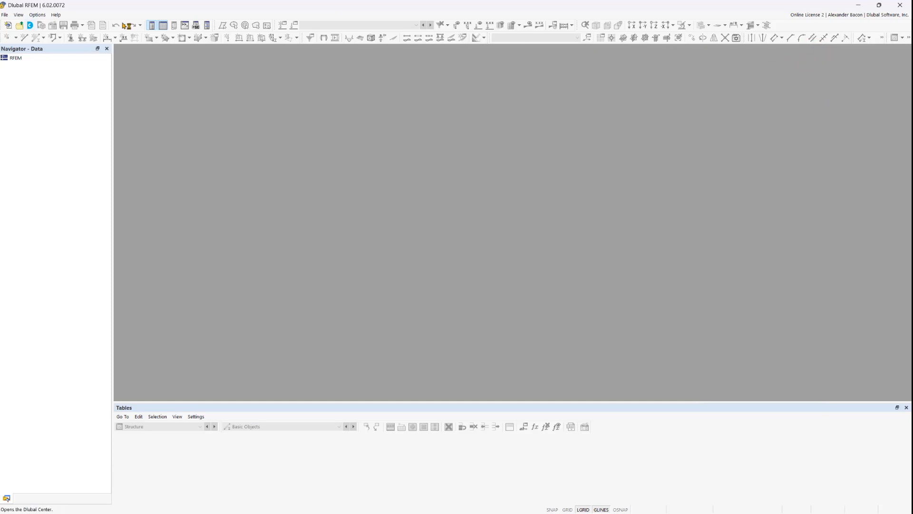
# Open the model Base 10.rf6.
pyautogui.click(5, 15)
pyautogui.click(25, 70)
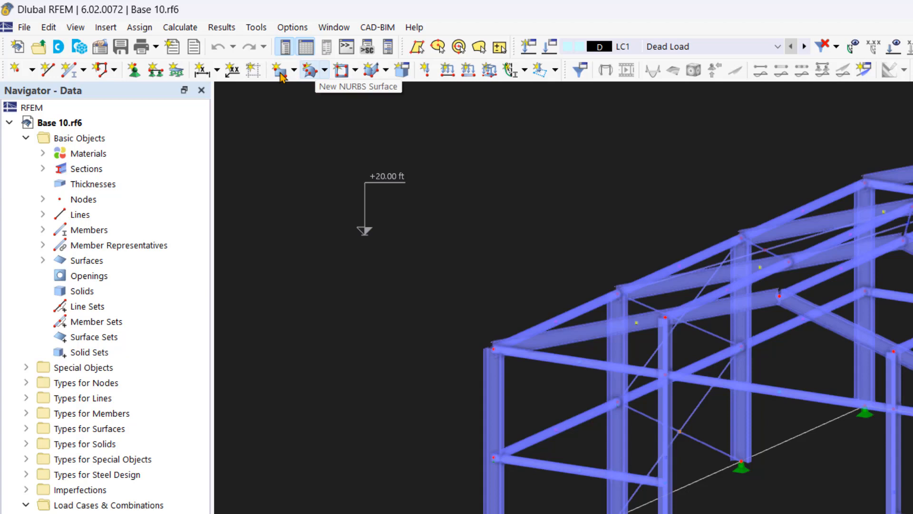
pyautogui.click(325, 71)
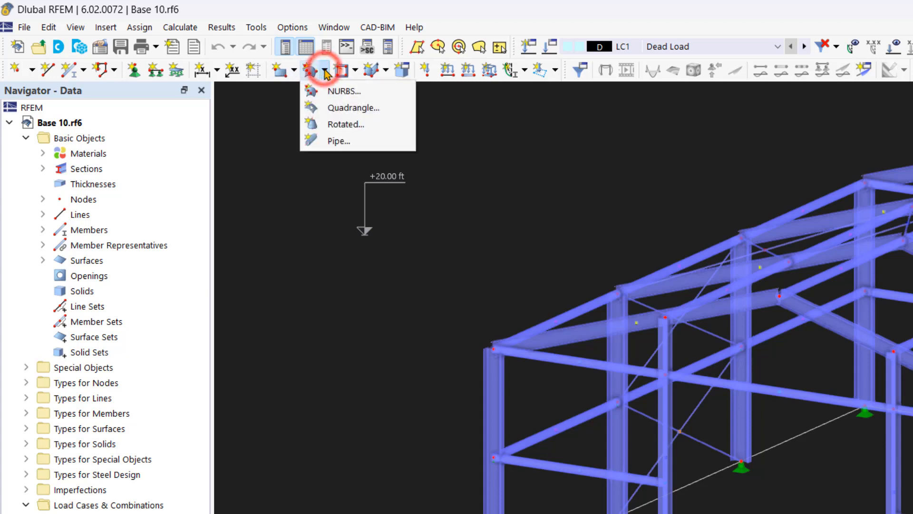
pyautogui.click(294, 70)
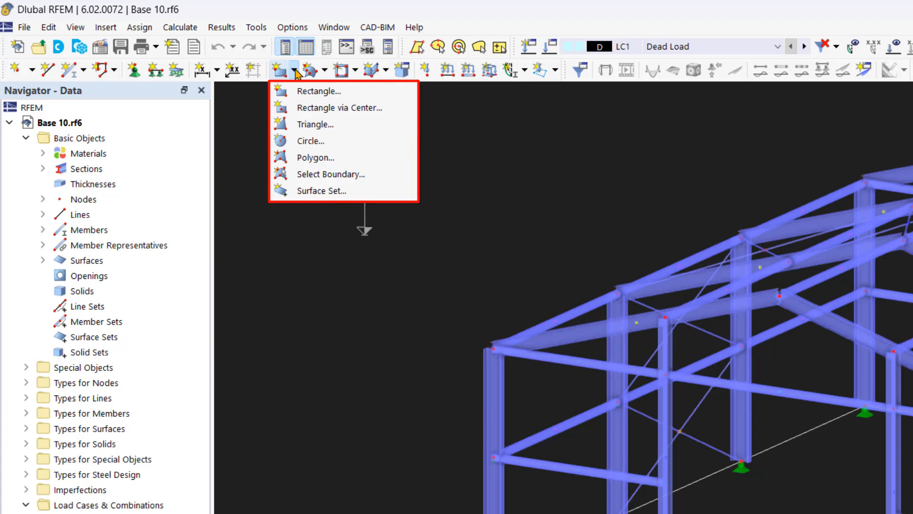
pyautogui.press('Down')
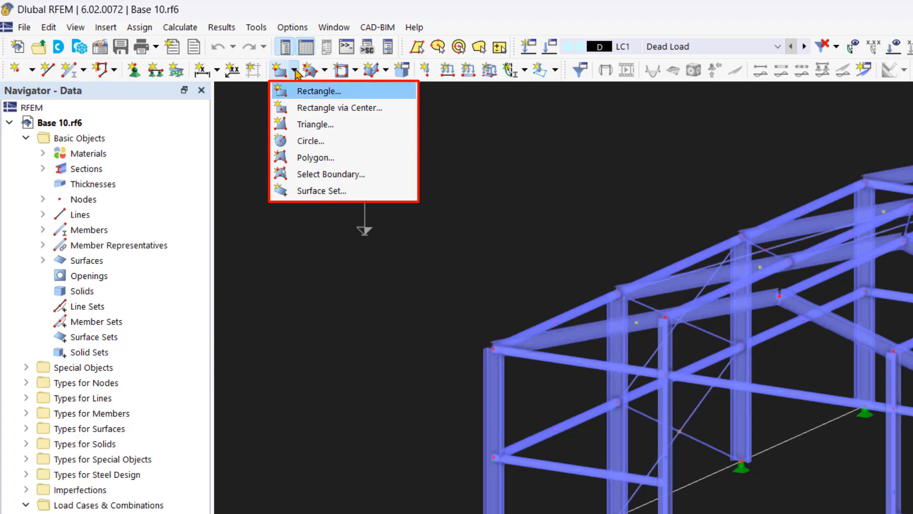
pyautogui.press('Down')
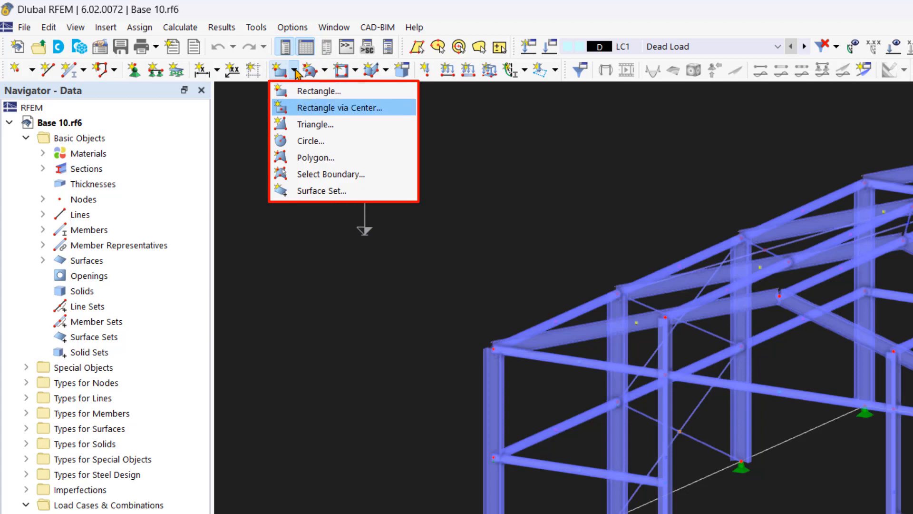
pyautogui.press('Up')
pyautogui.click(345, 102)
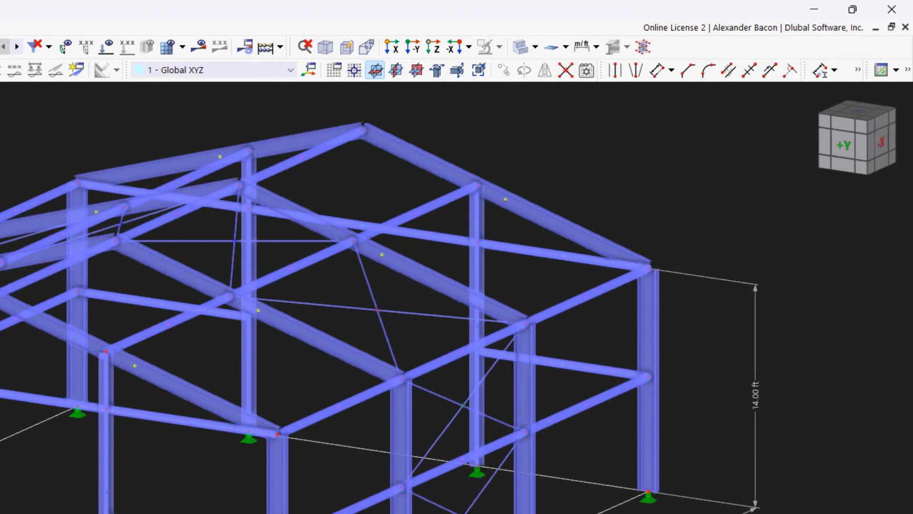
# Customize the toolbars by adding the Cascade and Tile Horizontally commands from the Window category.
pyautogui.rightClick(680, 55)
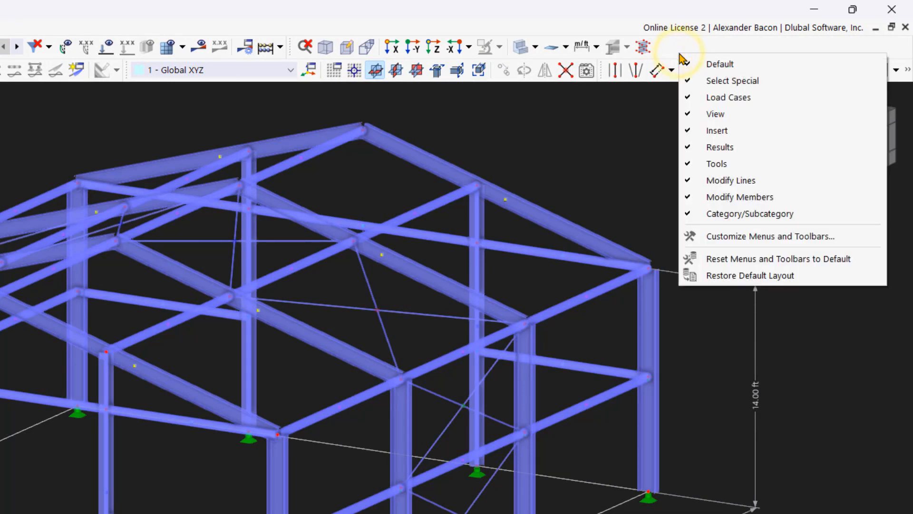
pyautogui.click(721, 238)
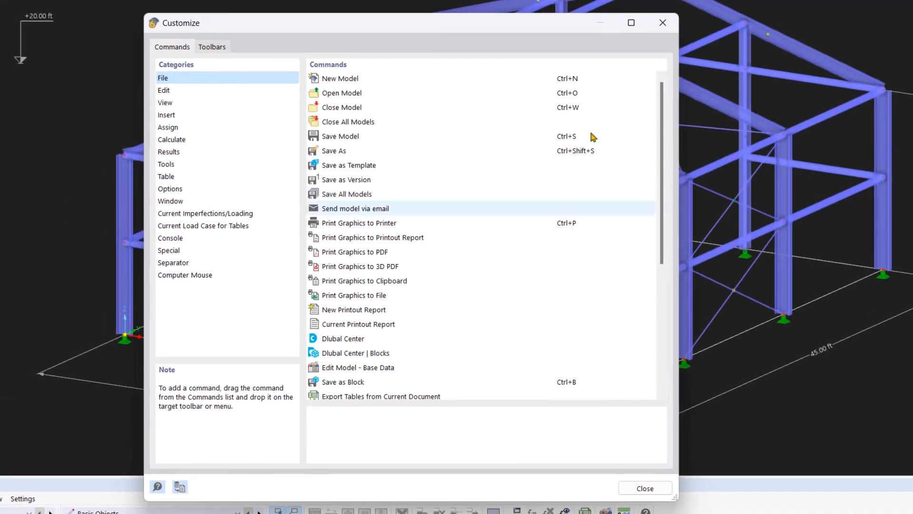
pyautogui.click(239, 200)
pyautogui.click(229, 188)
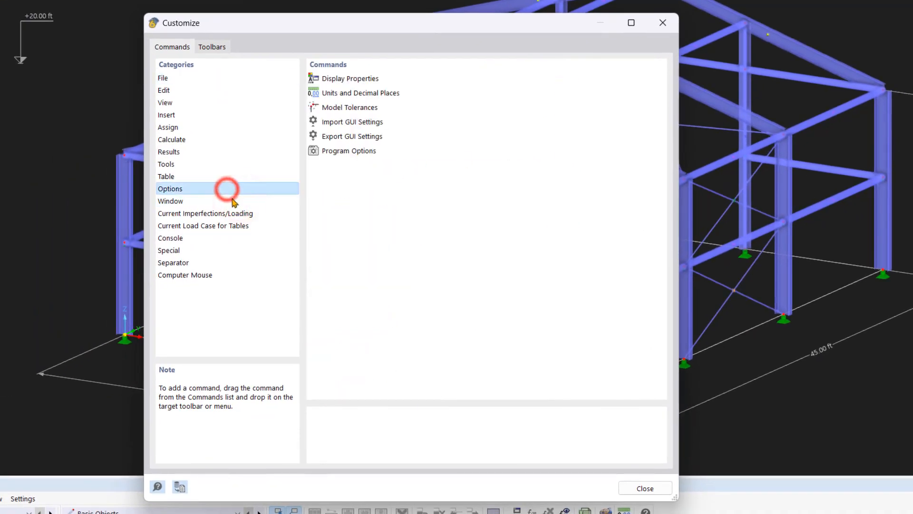
pyautogui.click(231, 201)
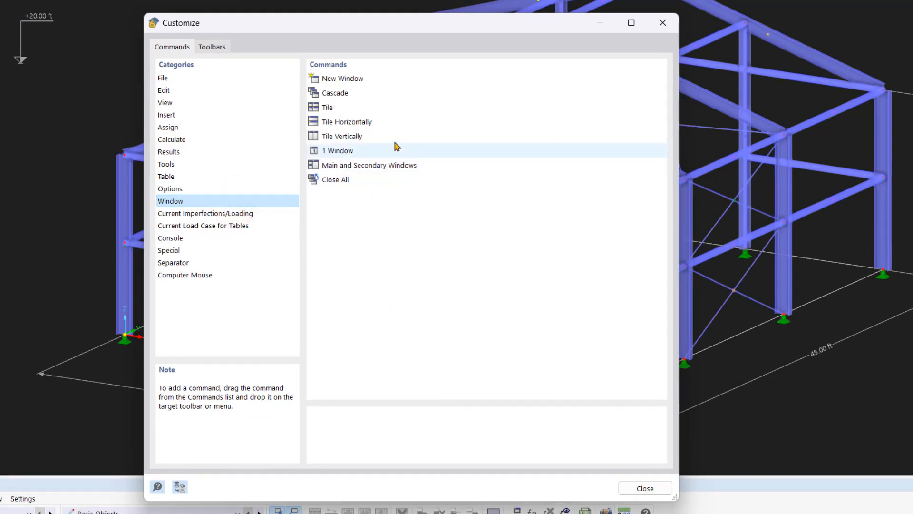
pyautogui.moveTo(356, 93); pyautogui.dragTo(174, 0)
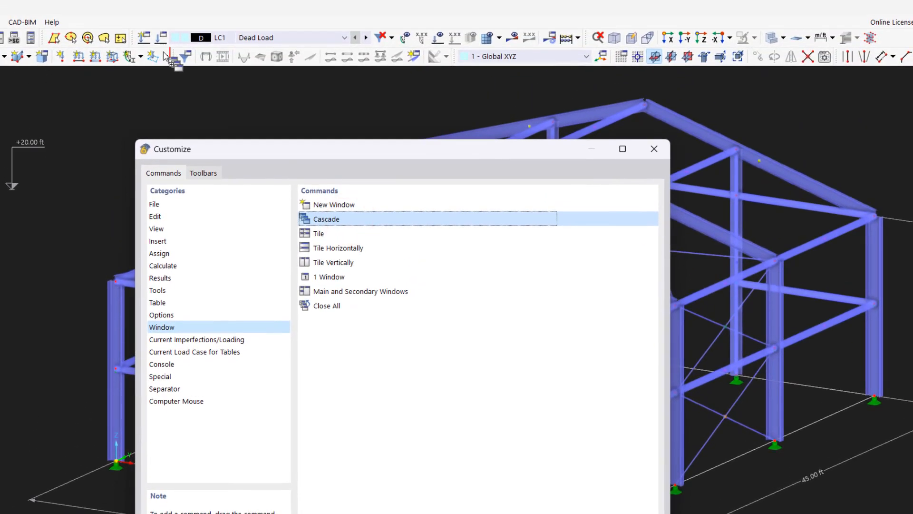
pyautogui.moveTo(164, 56); pyautogui.dragTo(166, 57)
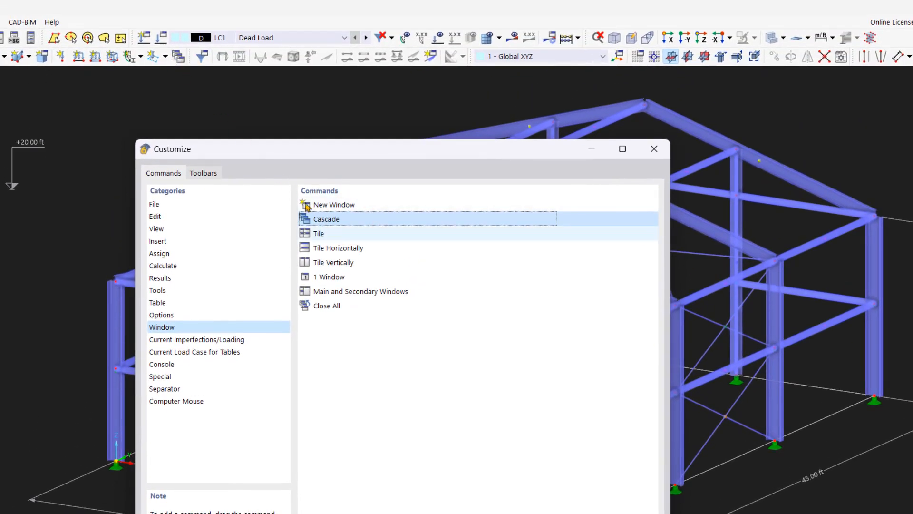
pyautogui.moveTo(347, 244); pyautogui.dragTo(191, 57)
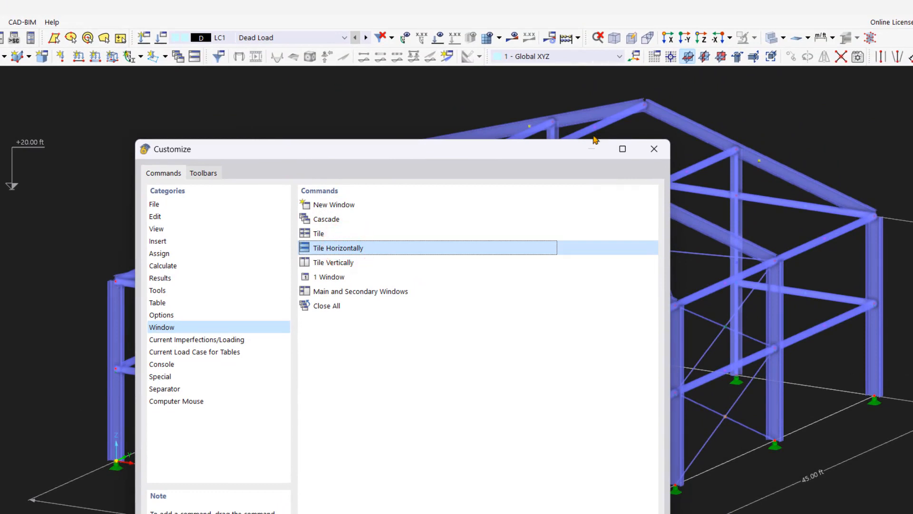
pyautogui.click(654, 149)
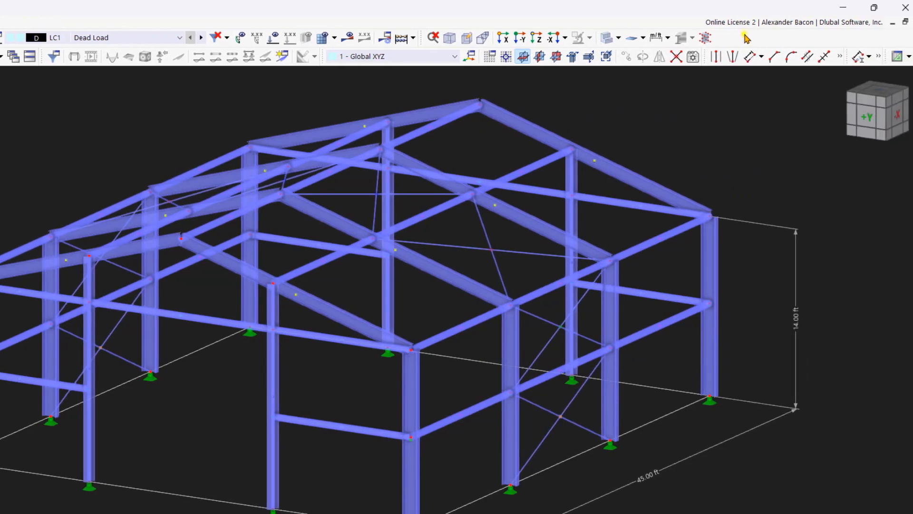
# Reset the menus and toolbars to their defaults.
pyautogui.rightClick(910, 38)
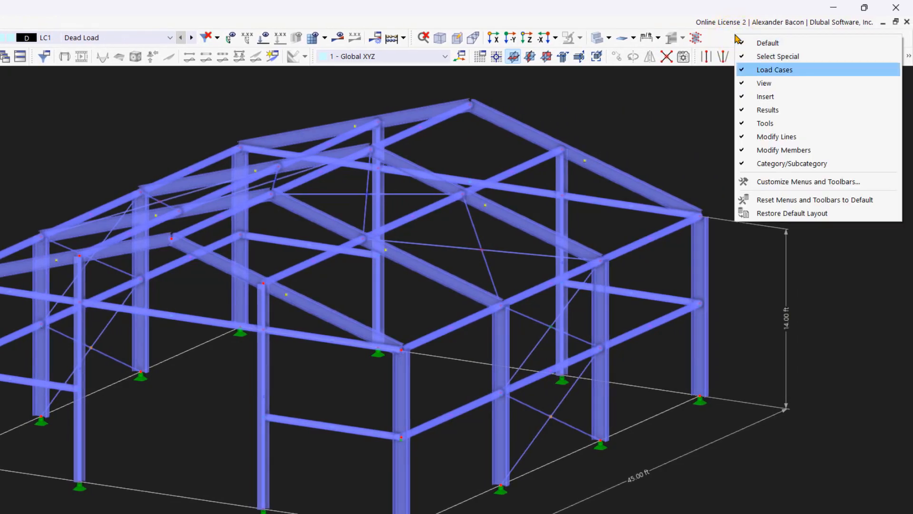
pyautogui.click(802, 205)
pyautogui.click(295, 447)
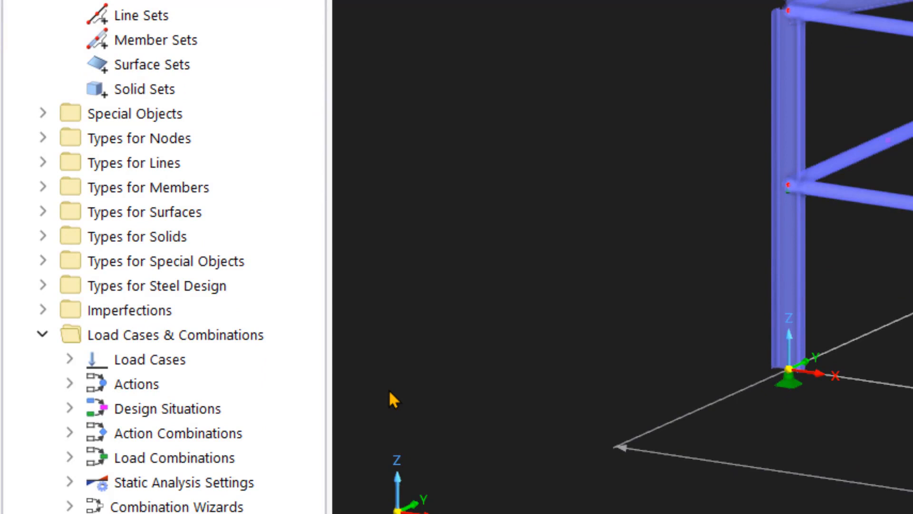
# Expand the Types for Members and Members entries in the navigator and find truss member 72 in the model.
pyautogui.click(48, 188)
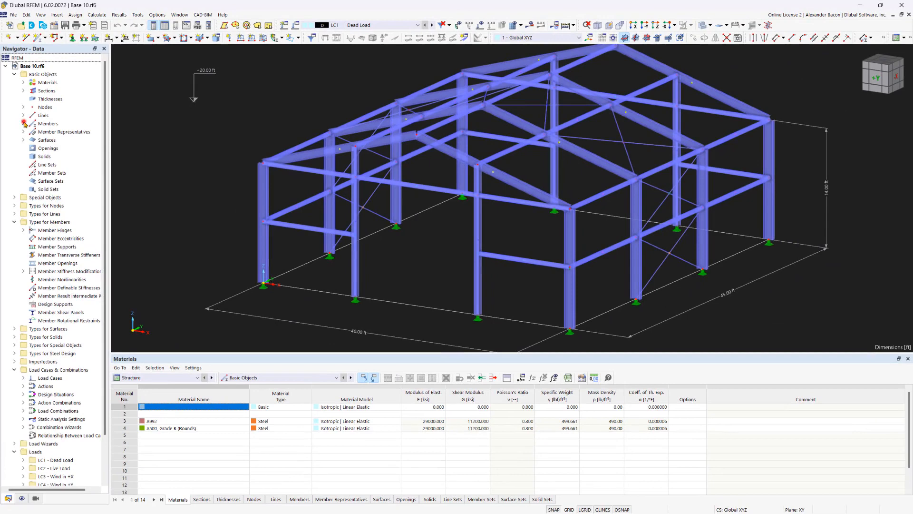
pyautogui.click(23, 123)
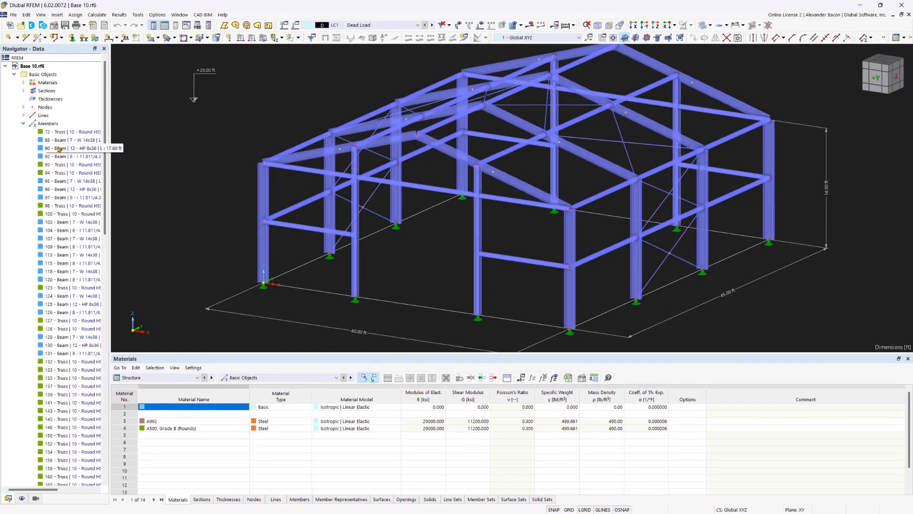
pyautogui.rightClick(58, 150)
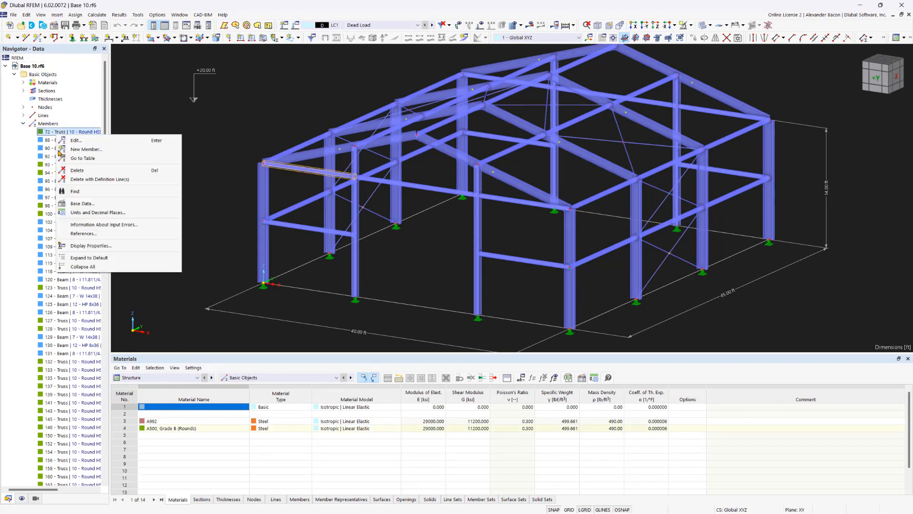
pyautogui.click(74, 191)
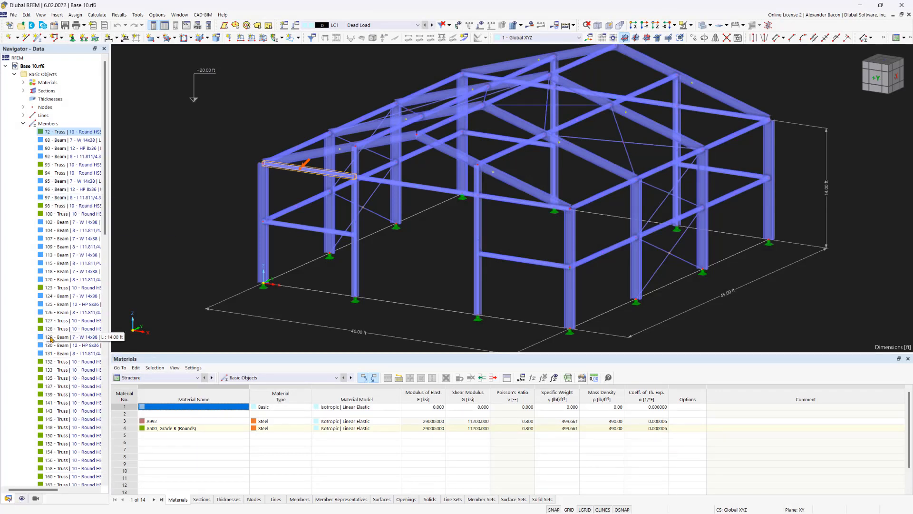
# Look through the display settings, from the model and load objects down to numbering and rendering.
pyautogui.click(19, 497)
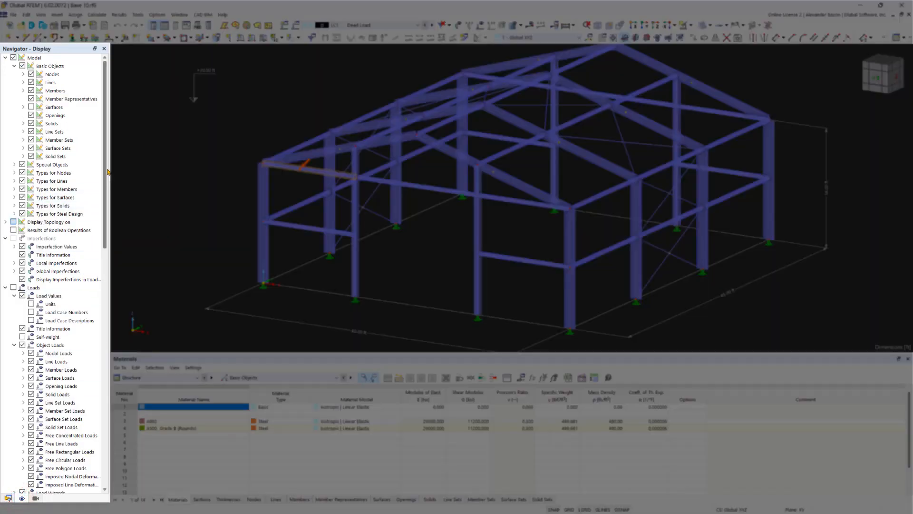
pyautogui.moveTo(108, 171); pyautogui.dragTo(109, 400)
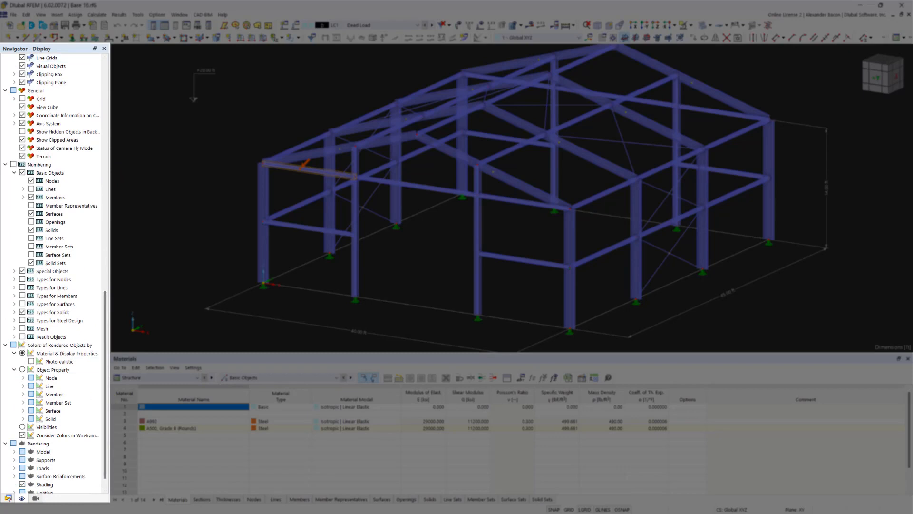
# Save the close-up of the frame's near corner as a user-defined view named "View 1".
pyautogui.click(36, 498)
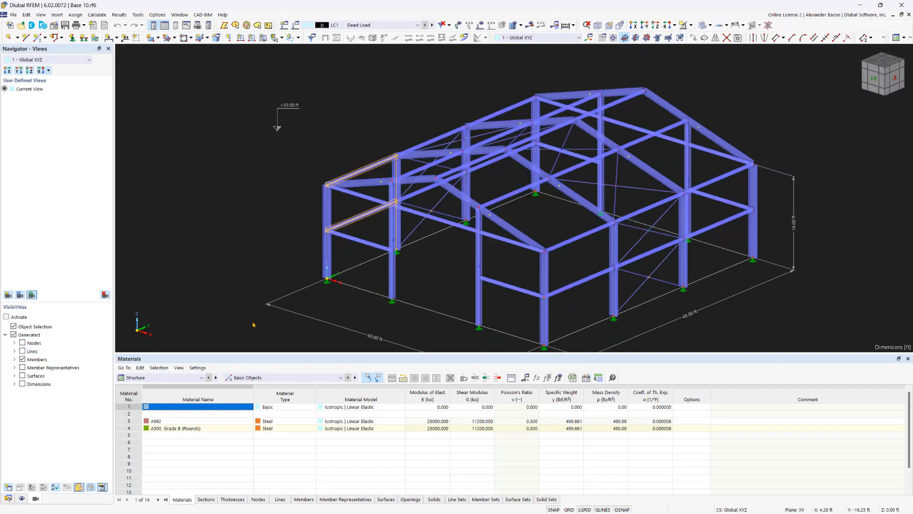
pyautogui.moveTo(275, 318); pyautogui.dragTo(433, 91, button='right')
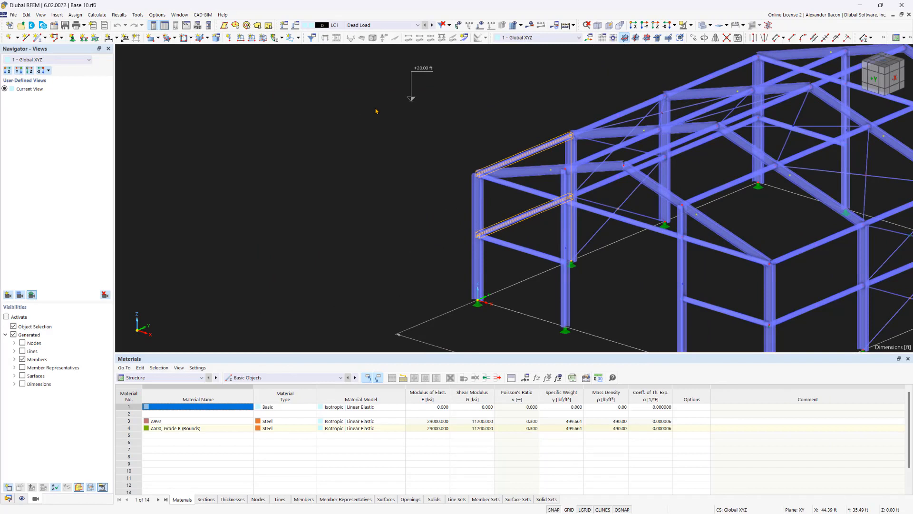
pyautogui.click(7, 294)
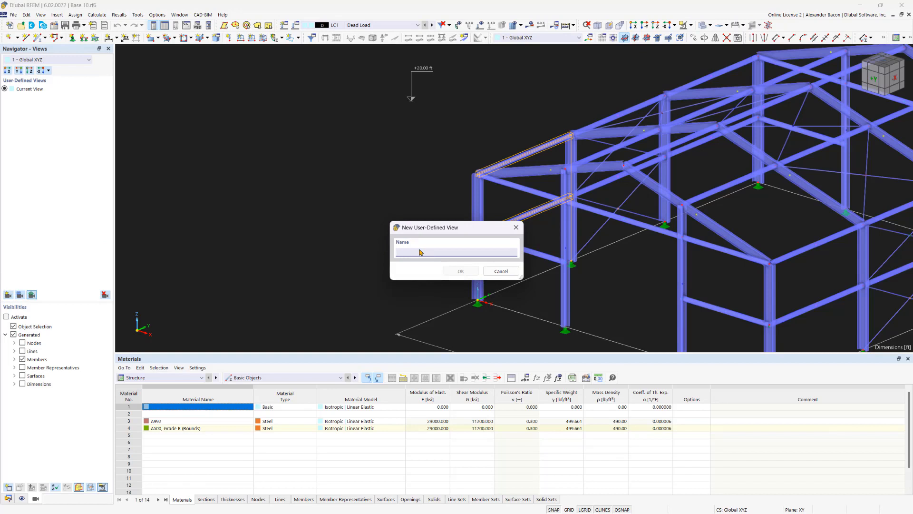
pyautogui.write('View 1')
pyautogui.click(468, 272)
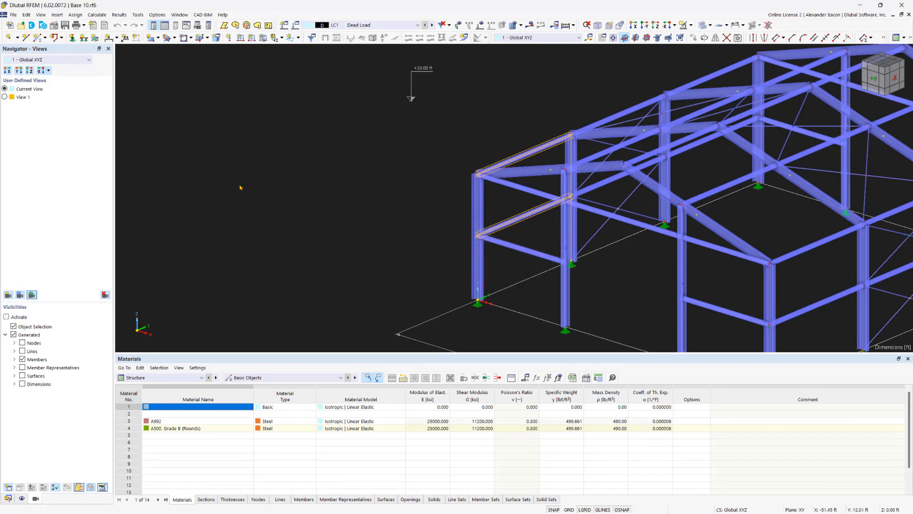
# Activate the user-defined view View 1 and delete it.
pyautogui.click(5, 97)
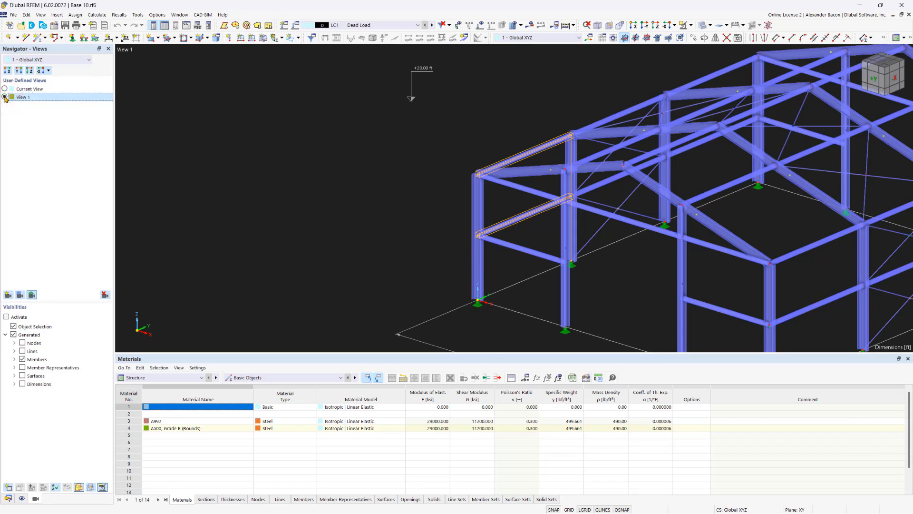
pyautogui.click(104, 294)
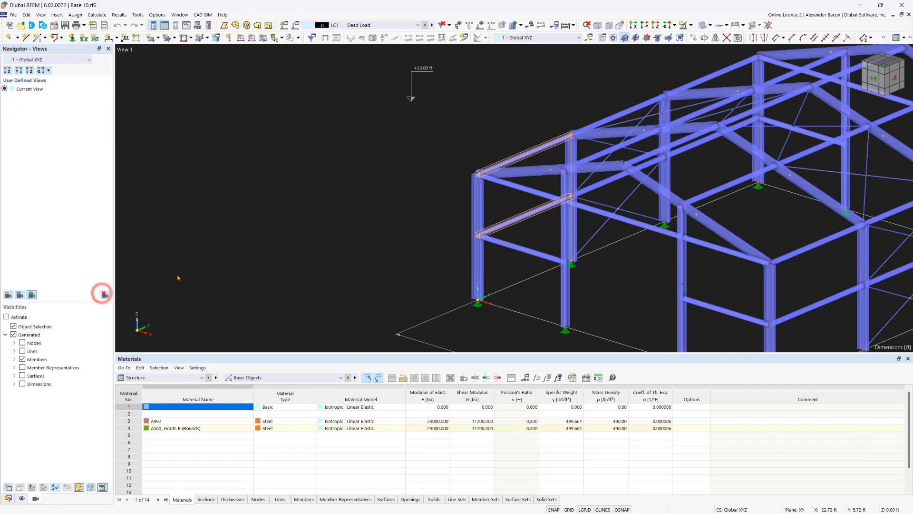
# Calculate the model and display the global deformations |u| for load case LC1 Dead Load.
pyautogui.moveTo(416, 220); pyautogui.dragTo(297, 182, button='middle')
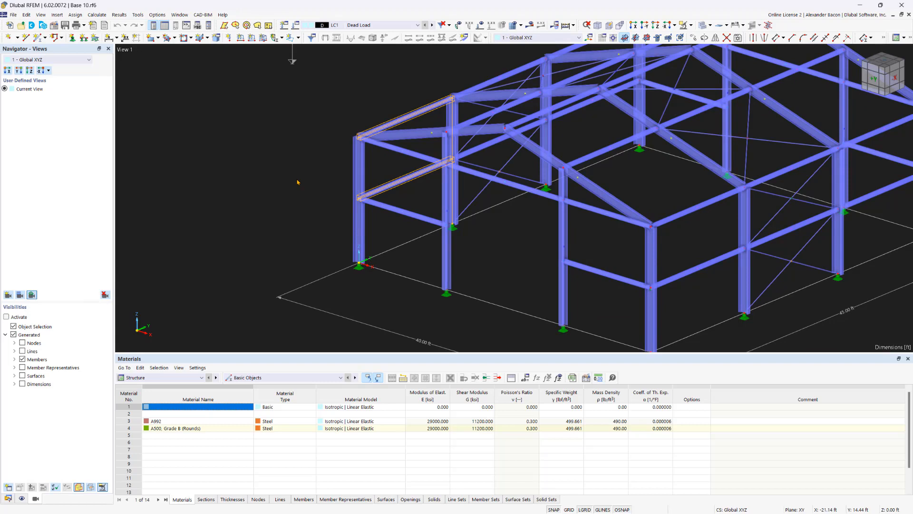
pyautogui.press('F5')
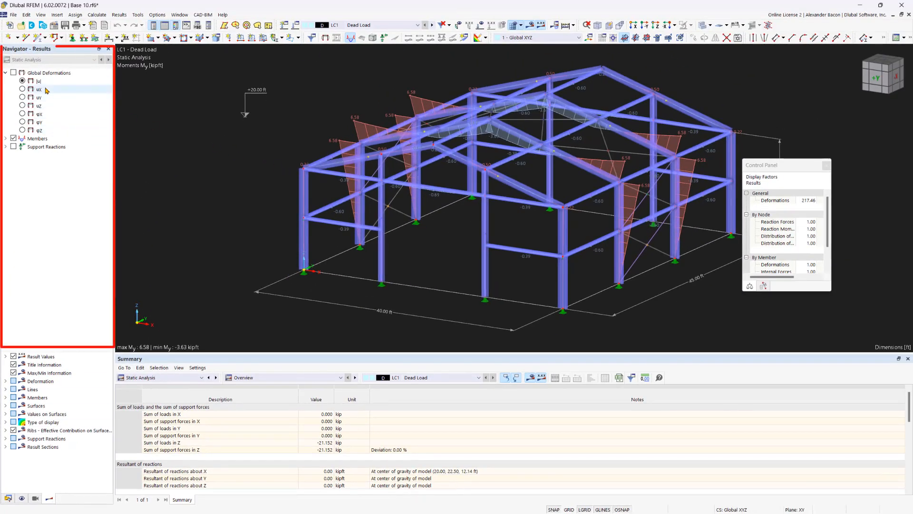
pyautogui.click(14, 73)
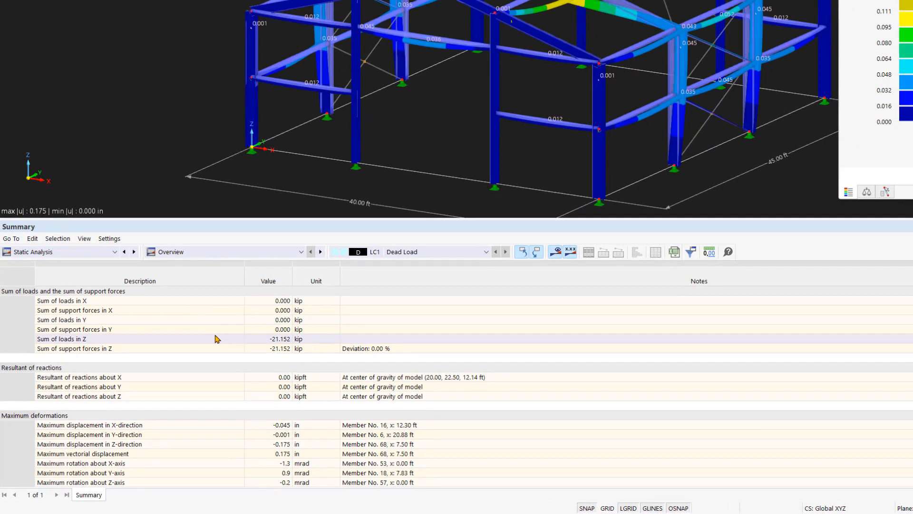
# Check the available static analysis result tables and switch the table category to Structure.
pyautogui.click(166, 252)
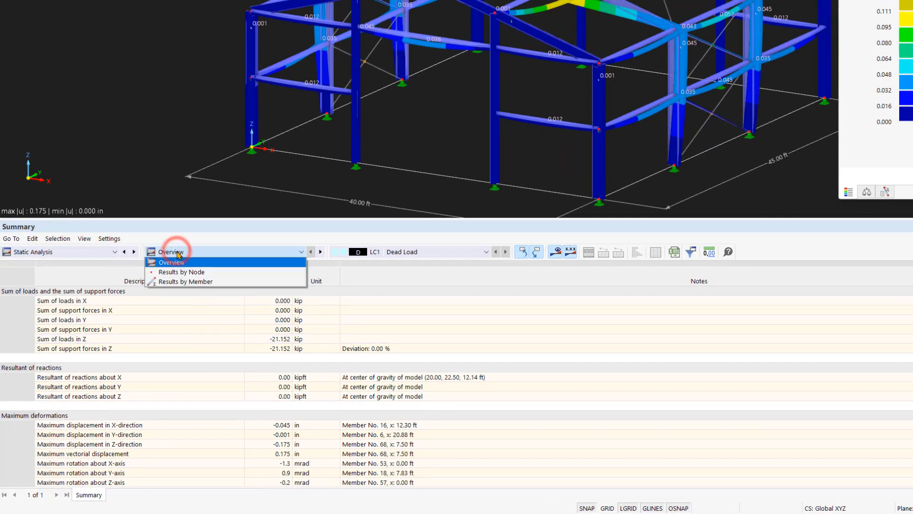
pyautogui.click(88, 251)
pyautogui.click(87, 252)
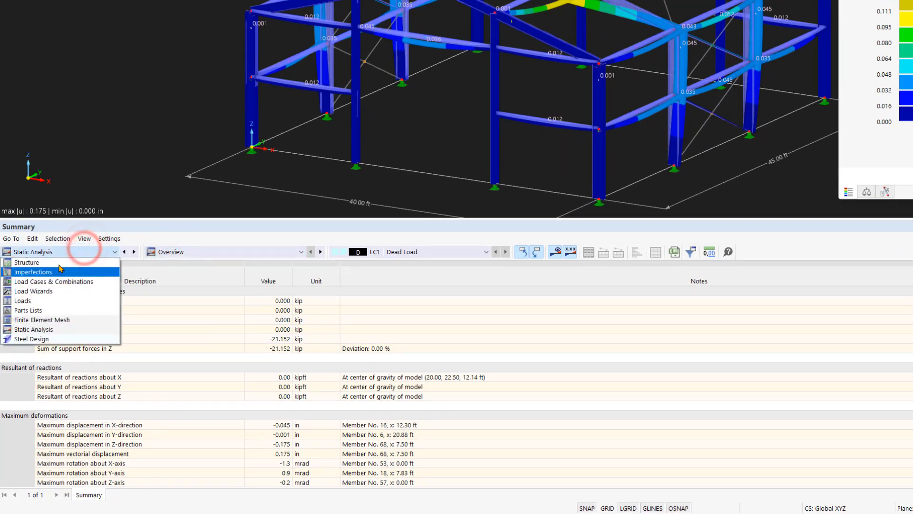
pyautogui.click(60, 268)
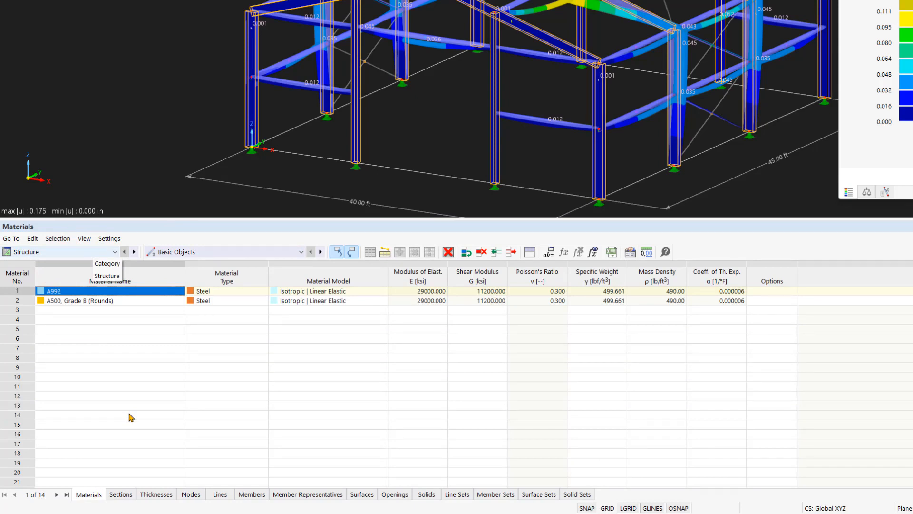
# Look through the Sections, Thicknesses, Nodes and Lines tables and the list of other structure object groups.
pyautogui.click(124, 494)
pyautogui.click(146, 496)
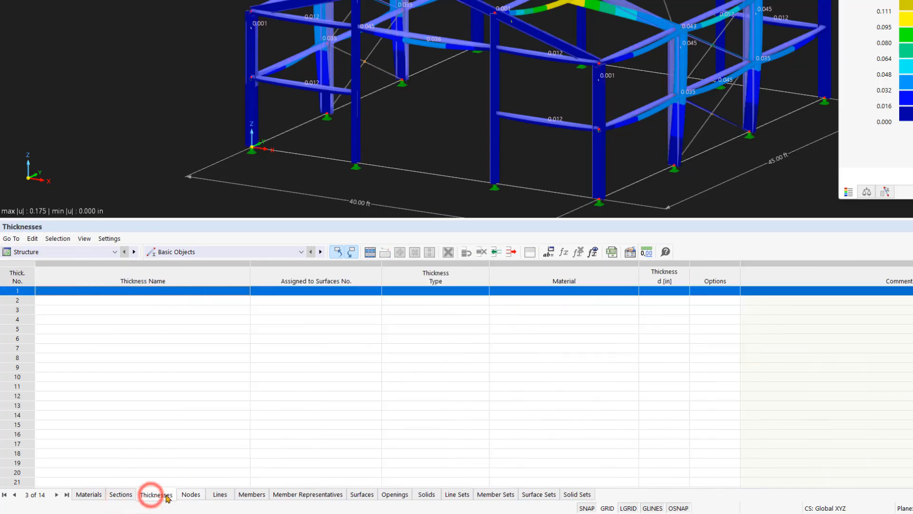
pyautogui.click(190, 495)
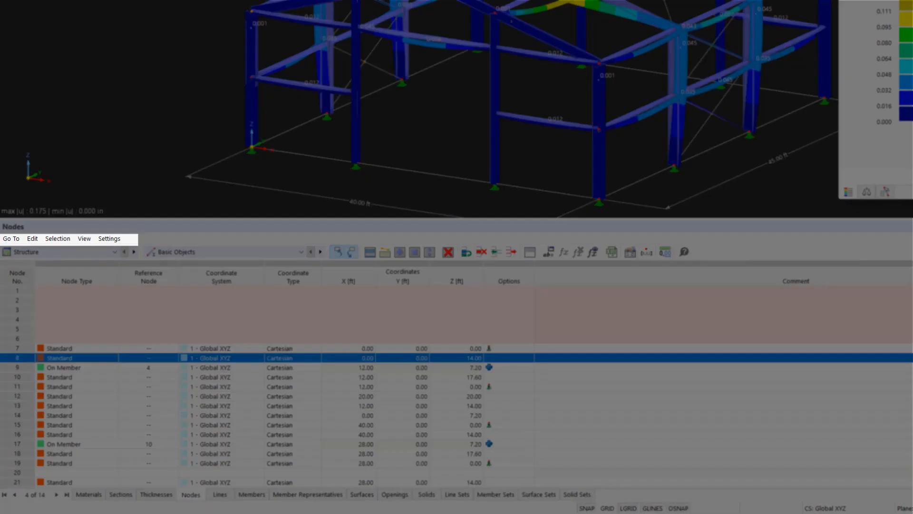
pyautogui.click(220, 495)
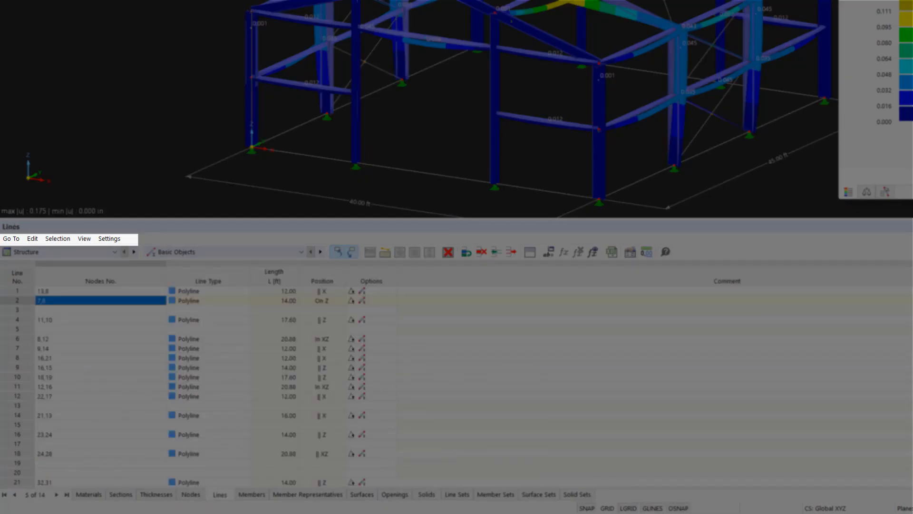
pyautogui.click(114, 252)
pyautogui.click(301, 252)
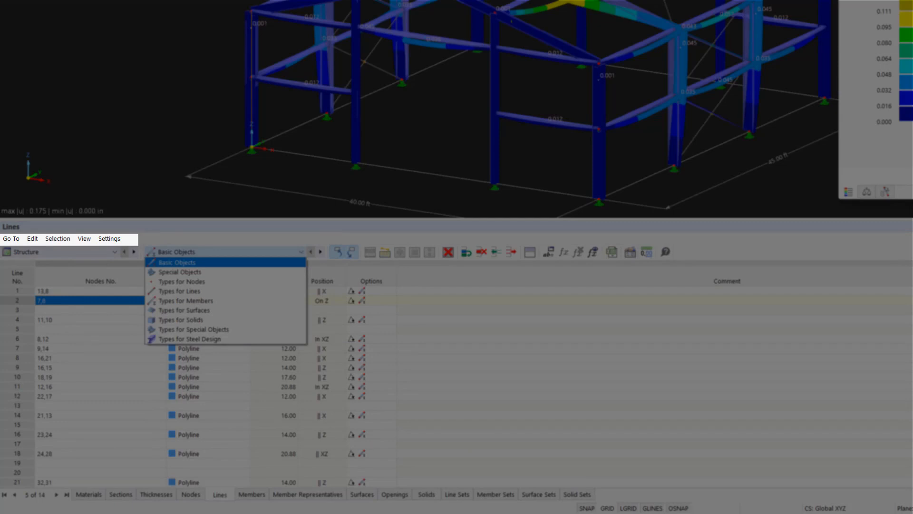
pyautogui.click(301, 252)
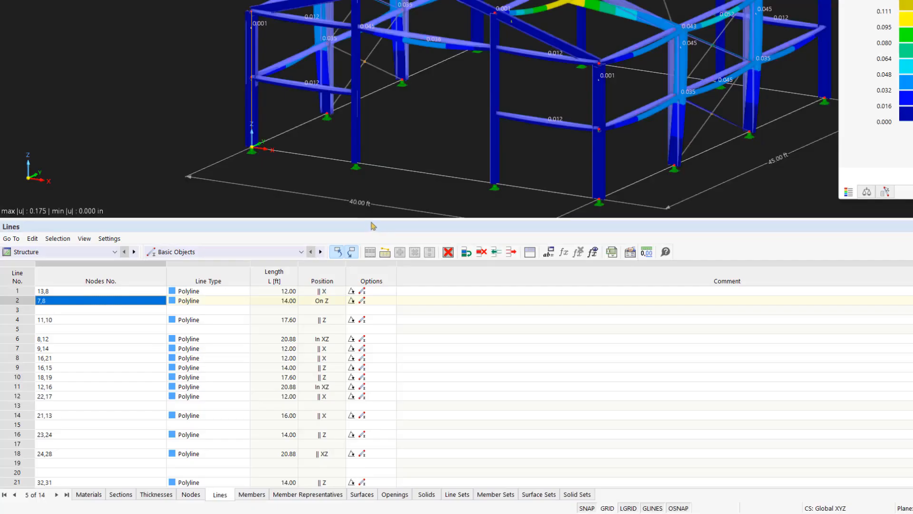
# Shrink the Lines table to enlarge the model area and move the floating Control Panel away from the navigation cube.
pyautogui.moveTo(414, 223); pyautogui.dragTo(415, 356)
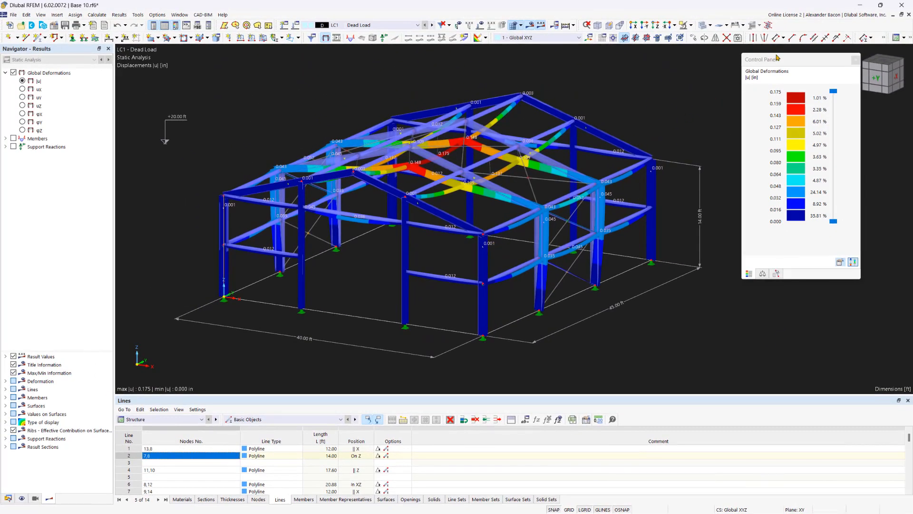
pyautogui.moveTo(777, 57); pyautogui.dragTo(749, 90)
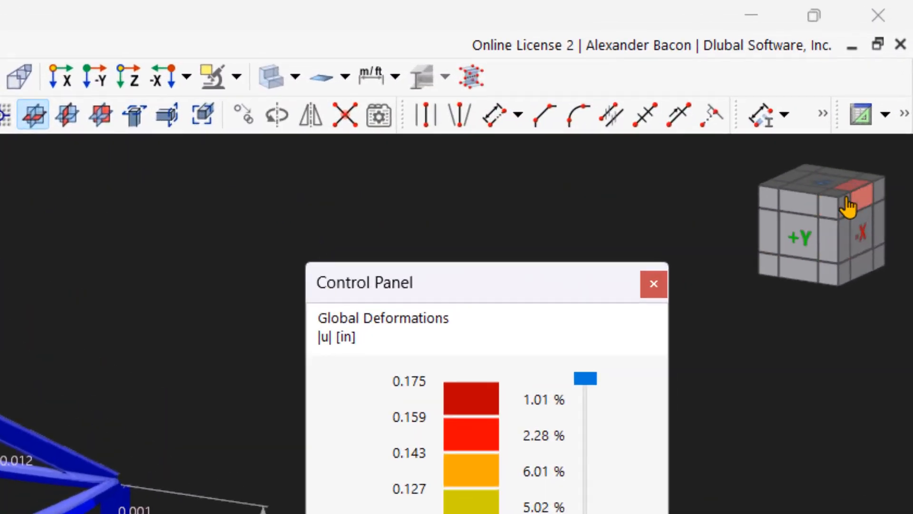
# Examine the deformed hall from different angles, including straight along +Y, and return to an overall perspective view.
pyautogui.moveTo(848, 206); pyautogui.dragTo(811, 201)
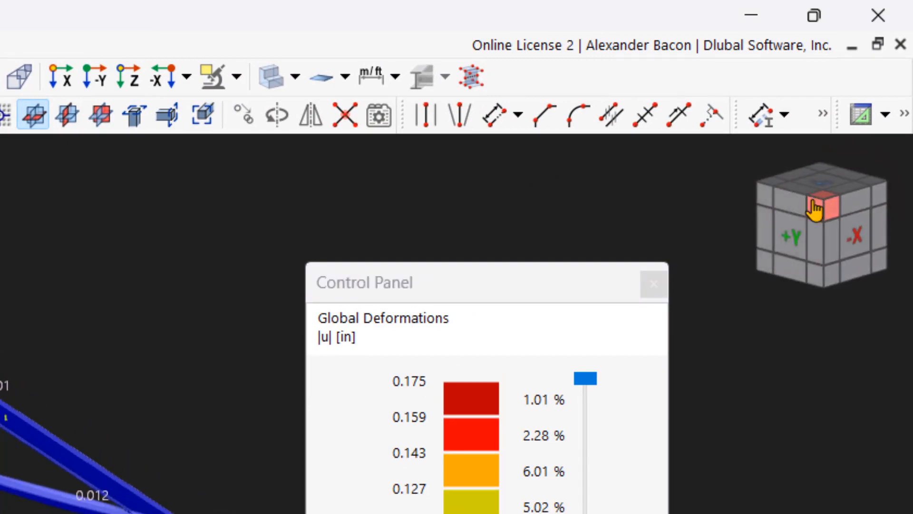
pyautogui.click(778, 256)
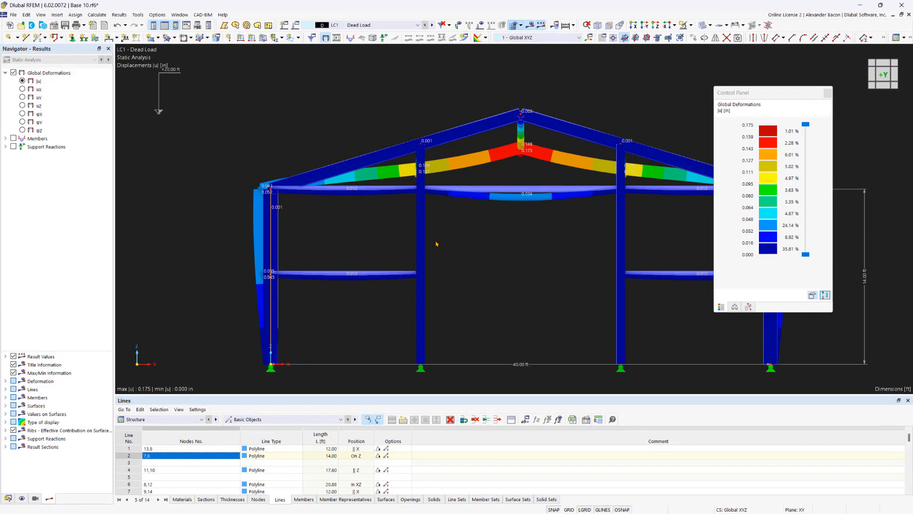
pyautogui.keyDown('ctrl'); pyautogui.moveTo(436, 243); pyautogui.dragTo(397, 257, button='middle'); pyautogui.keyUp('ctrl')
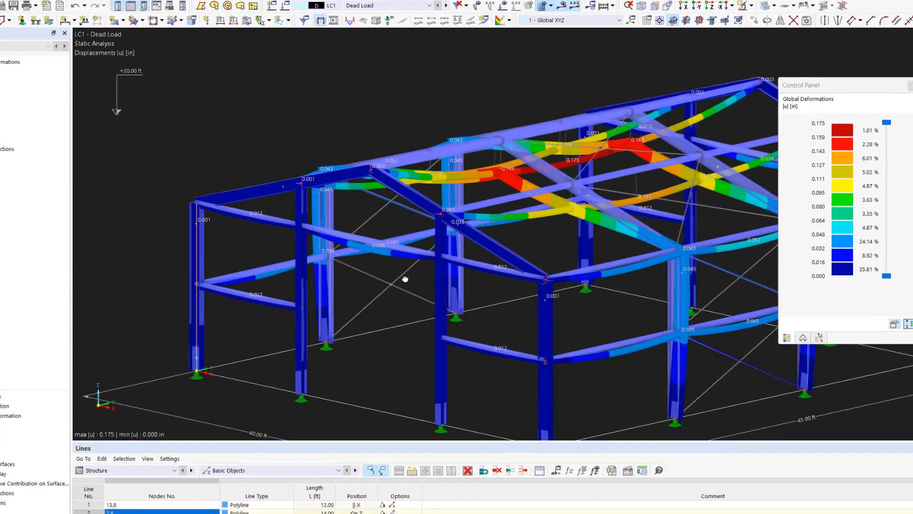
pyautogui.scroll(-3, 406, 280)
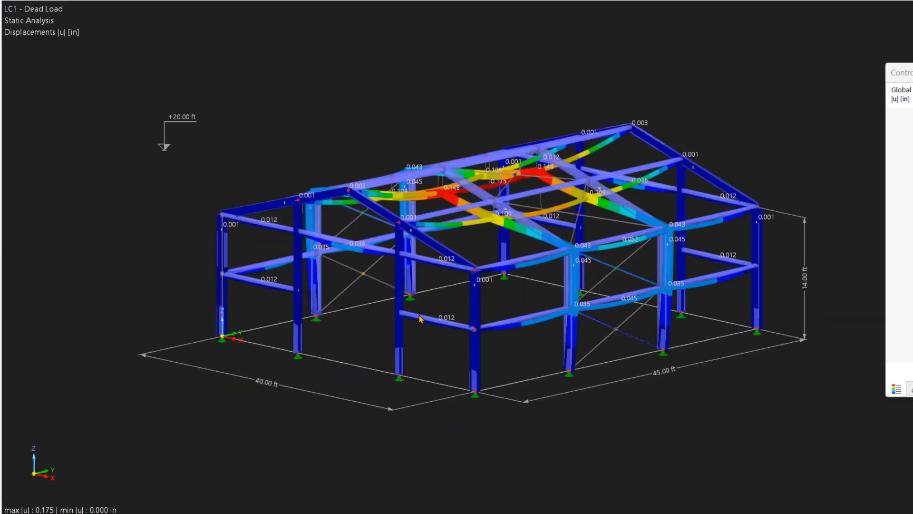
# Copy the corner column at the origin, including its base support, to a free spot outside the hall.
pyautogui.click(224, 301)
pyautogui.moveTo(135, 421); pyautogui.dragTo(259, 168)
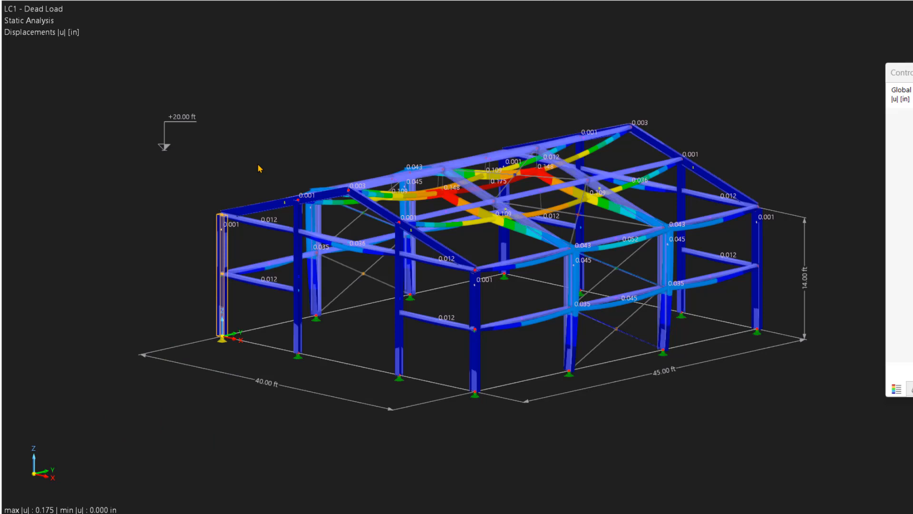
pyautogui.click(224, 305)
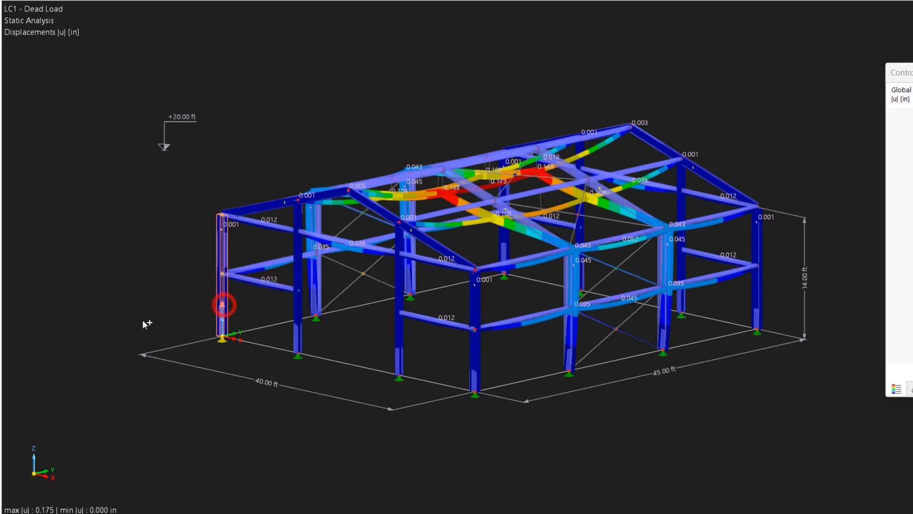
pyautogui.moveTo(147, 324); pyautogui.dragTo(110, 336)
pyautogui.click(568, 378)
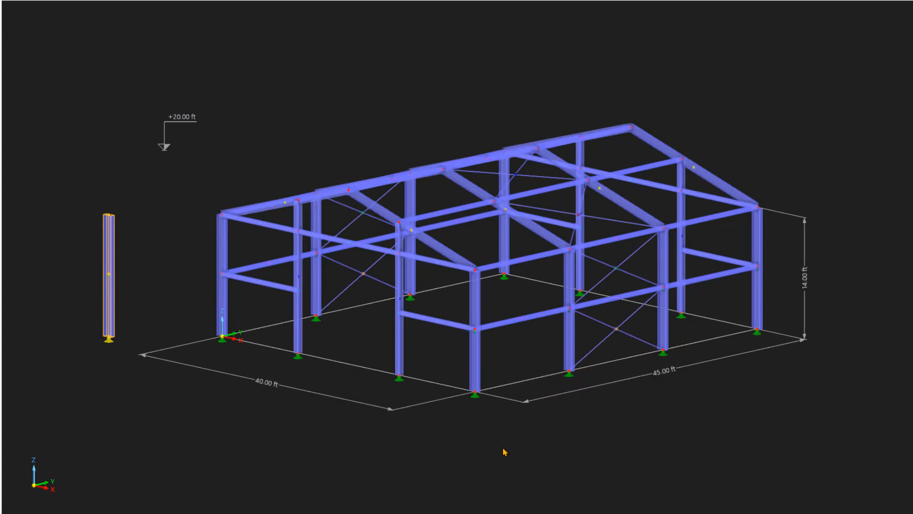
# Try an enclosing window selection and a crossing selection around the near corner column, clearing the selection each time.
pyautogui.moveTo(444, 442); pyautogui.dragTo(503, 239)
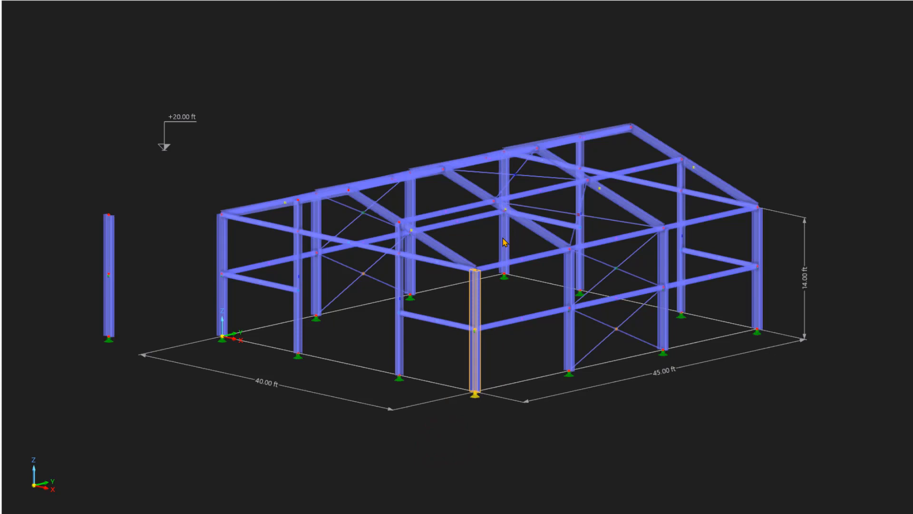
pyautogui.click(481, 249)
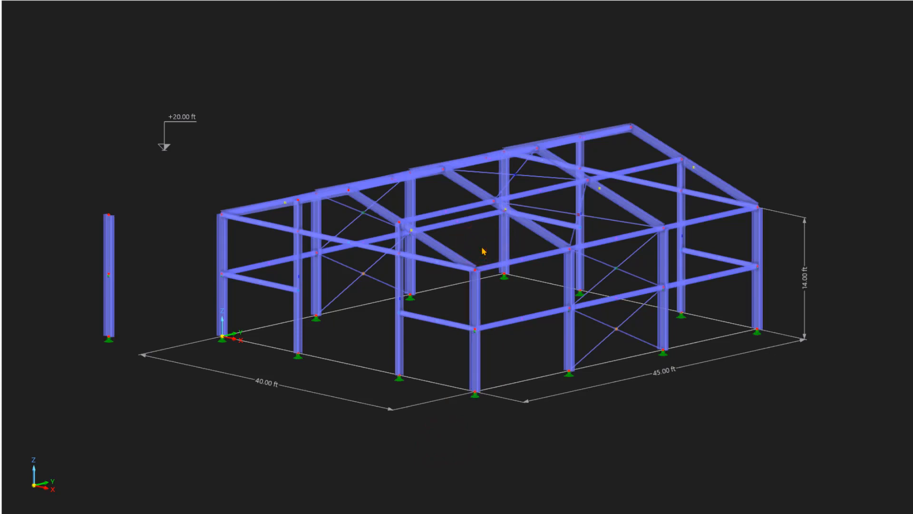
pyautogui.moveTo(496, 245); pyautogui.dragTo(415, 435)
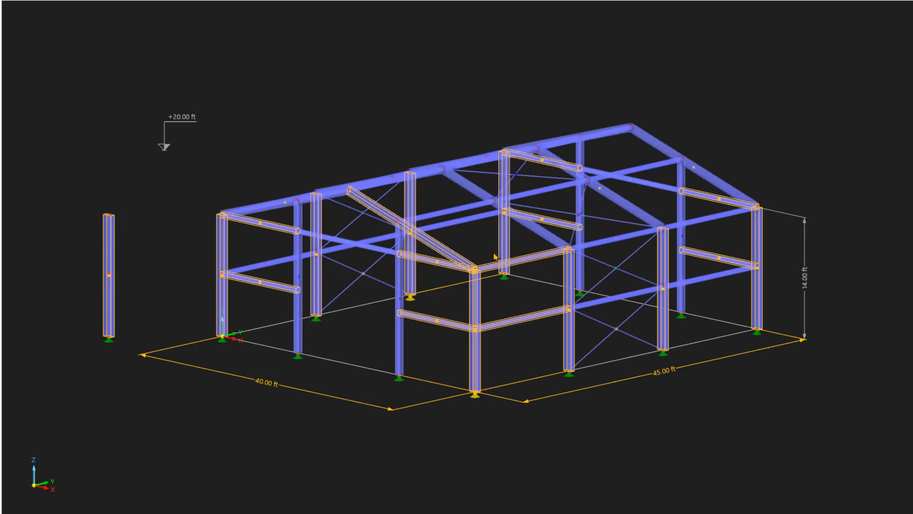
pyautogui.click(413, 434)
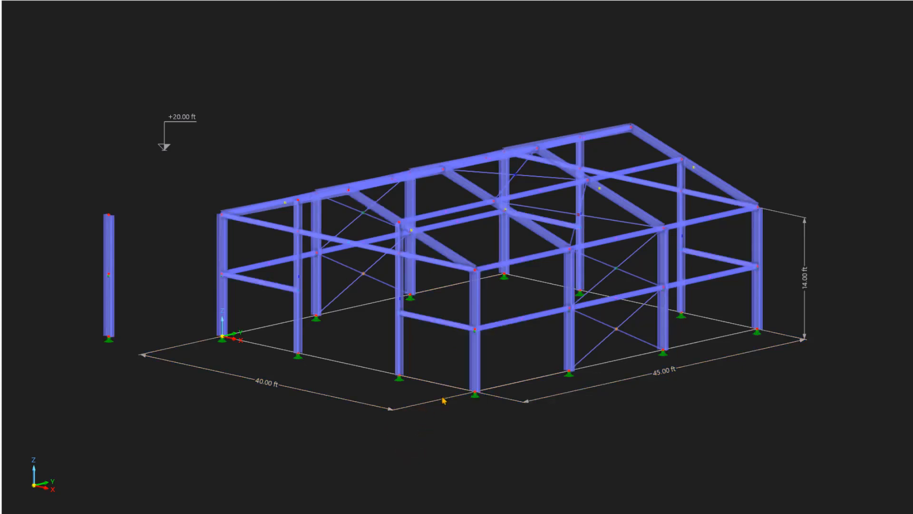
# View the member properties of the near corner column, close them without changes and clear the selection.
pyautogui.click(471, 363)
pyautogui.doubleClick(471, 363)
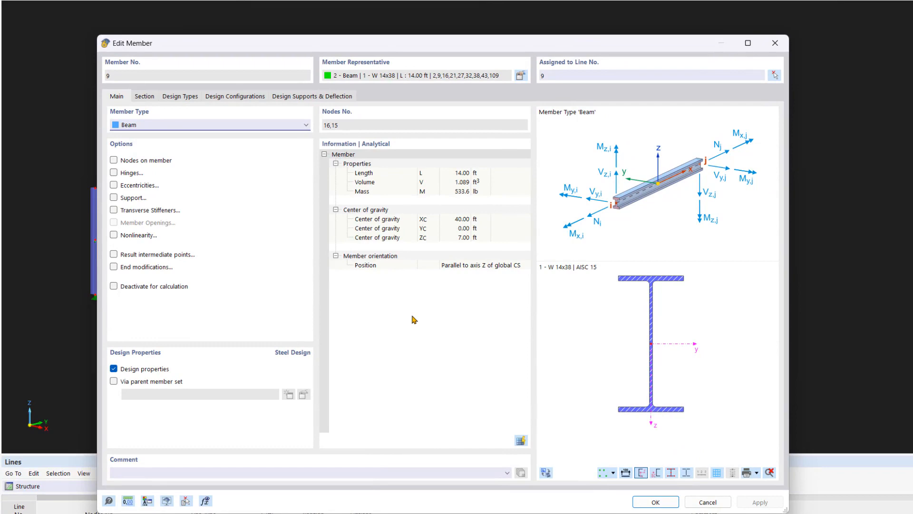
pyautogui.click(775, 43)
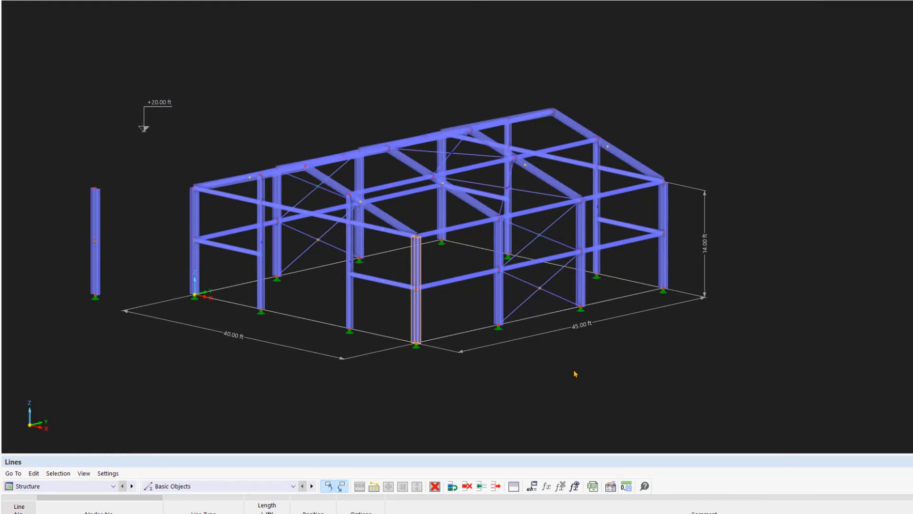
pyautogui.moveTo(575, 374); pyautogui.dragTo(618, 363, button='middle')
pyautogui.click(618, 363)
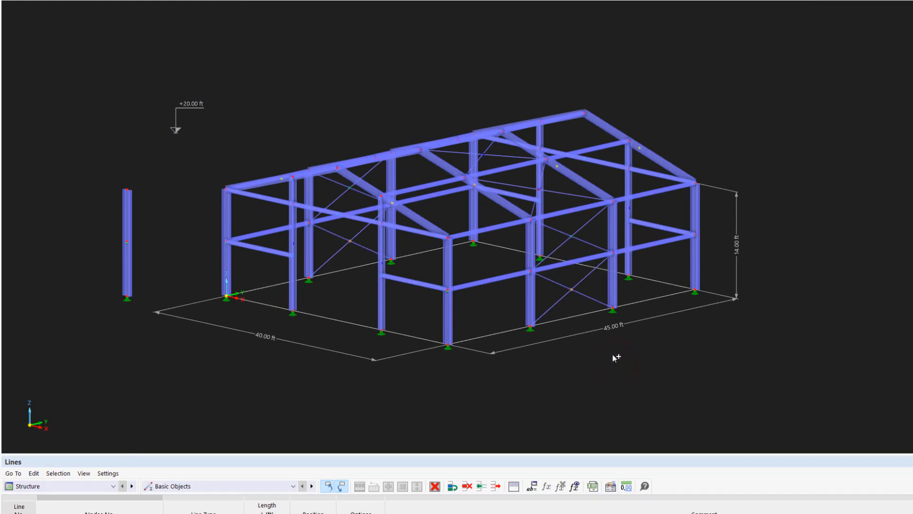
# Examine the whole steel hall from closer, farther and higher viewpoints.
pyautogui.scroll(2, 550, 267)
pyautogui.scroll(1, 551, 267)
pyautogui.scroll(-2, 550, 266)
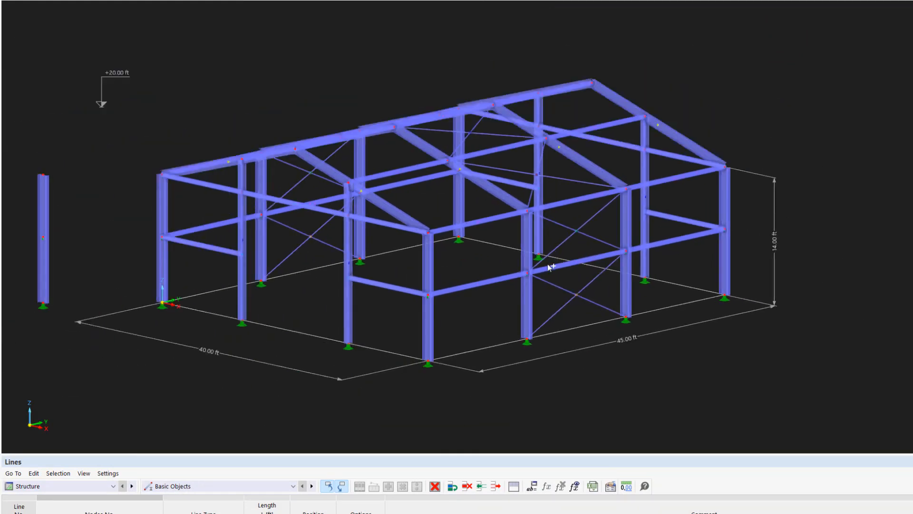
pyautogui.keyDown('ctrl'); pyautogui.moveTo(550, 267); pyautogui.dragTo(523, 334, button='middle'); pyautogui.keyUp('ctrl')
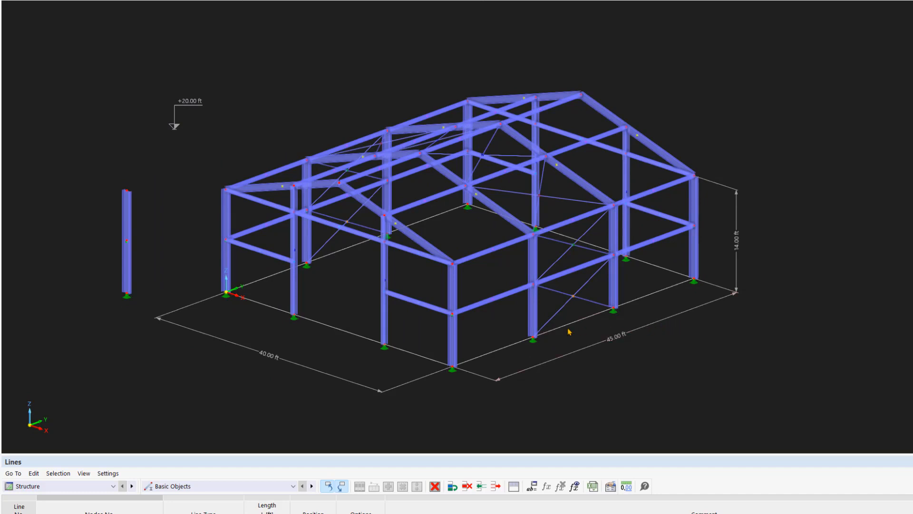
pyautogui.keyDown('ctrl'); pyautogui.moveTo(569, 324); pyautogui.dragTo(605, 280, button='middle'); pyautogui.keyUp('ctrl')
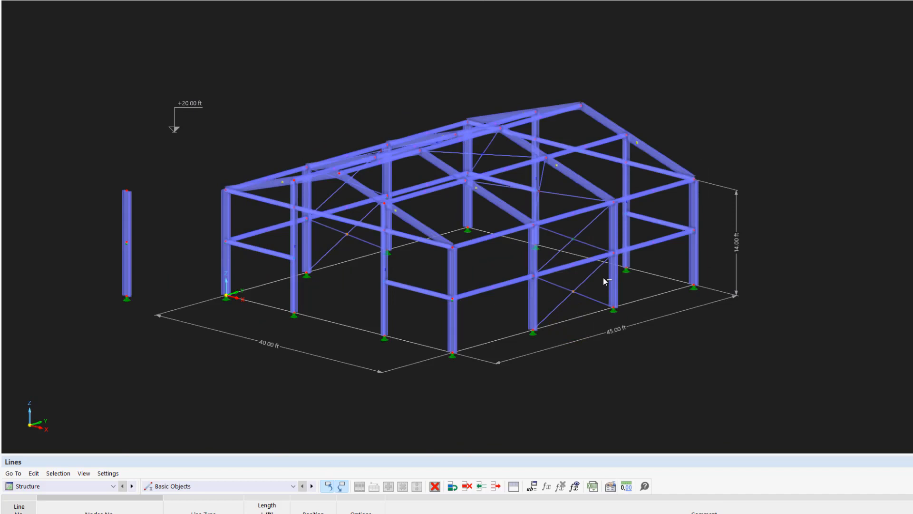
pyautogui.scroll(-2, 605, 281)
pyautogui.scroll(3, 604, 278)
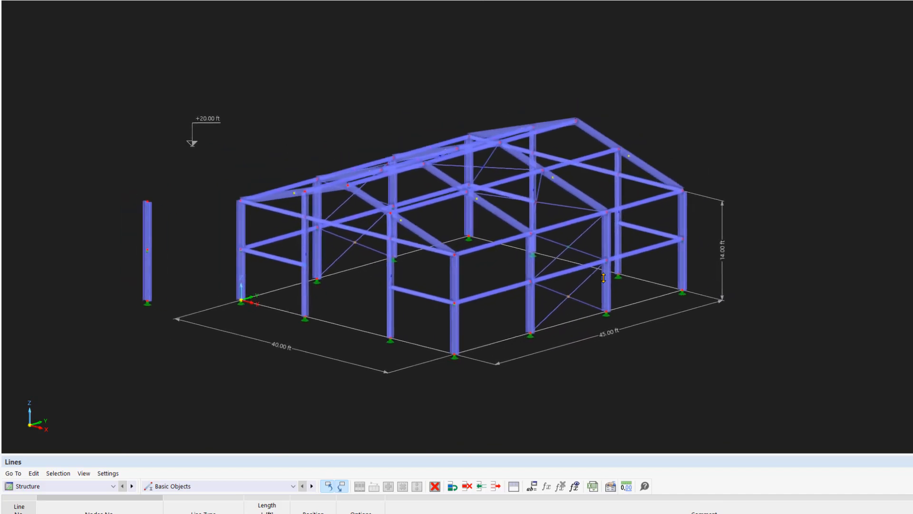
pyautogui.scroll(-2, 471, 359)
pyautogui.scroll(1, 471, 359)
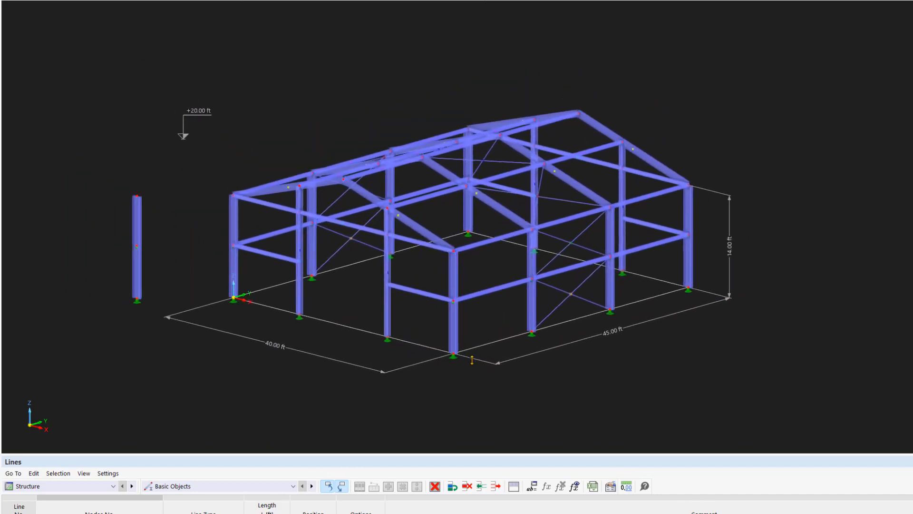
pyautogui.scroll(-2, 471, 359)
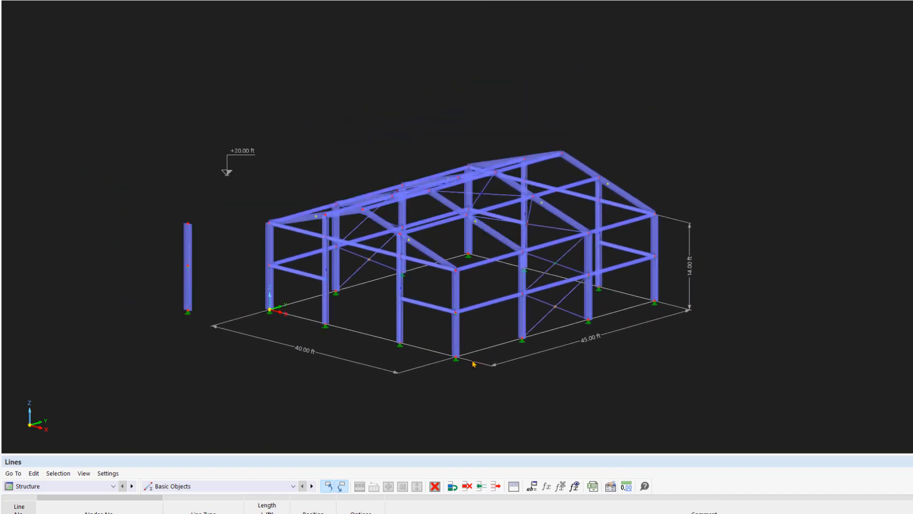
pyautogui.scroll(3, 473, 362)
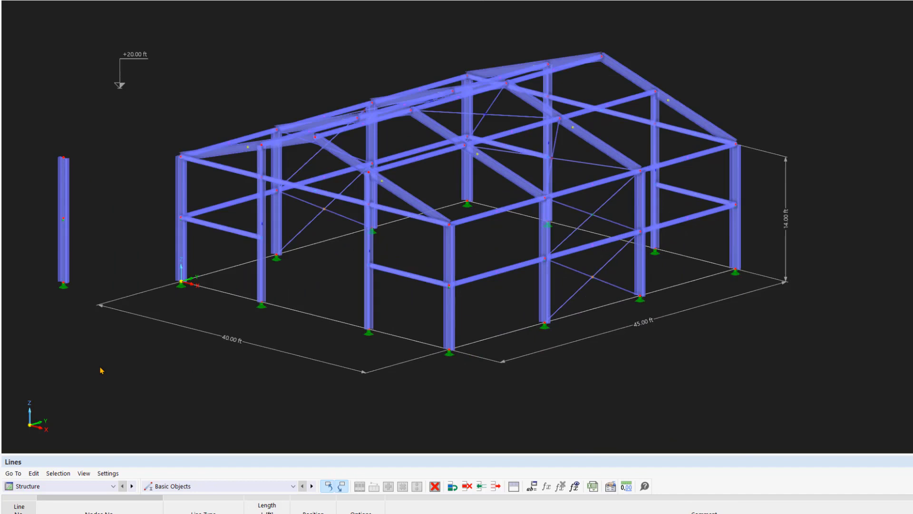
# Examine the copied column and its base support up close, and return to an overview of the hall.
pyautogui.moveTo(100, 368); pyautogui.dragTo(279, 93)
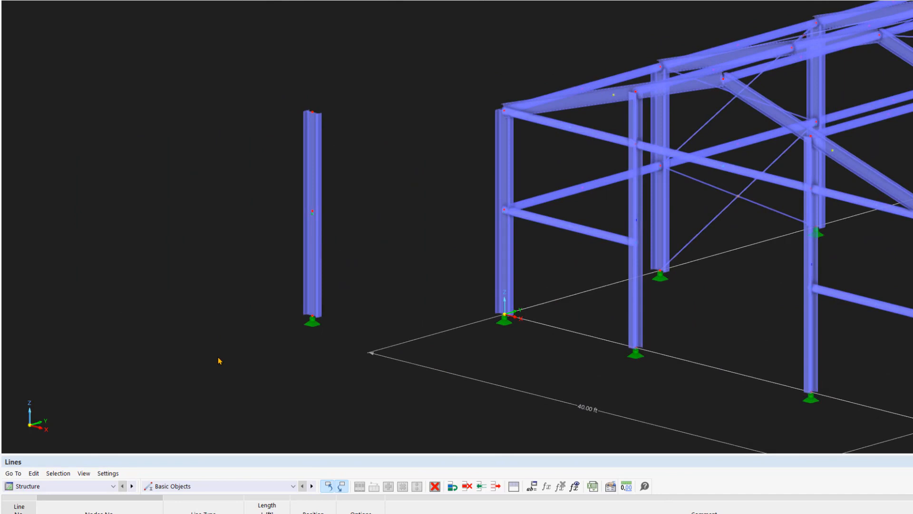
pyautogui.moveTo(226, 384); pyautogui.dragTo(361, 286)
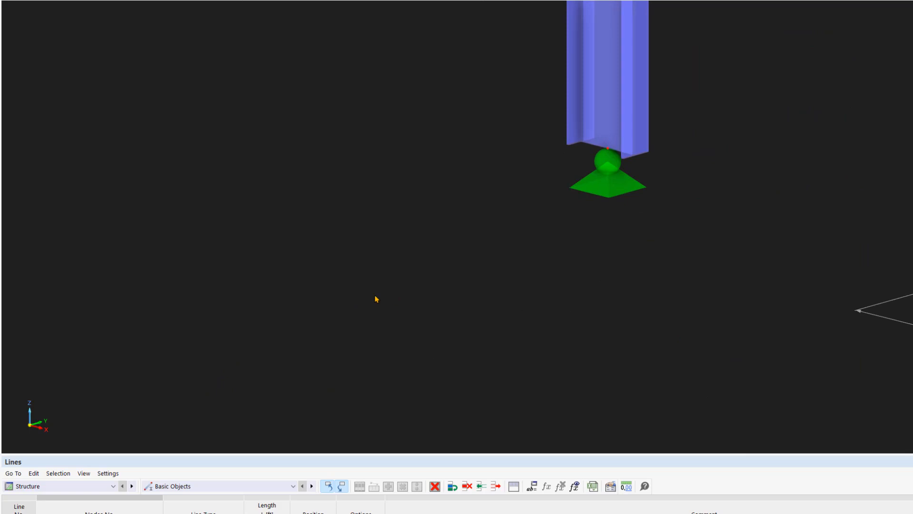
pyautogui.scroll(-2, 376, 299)
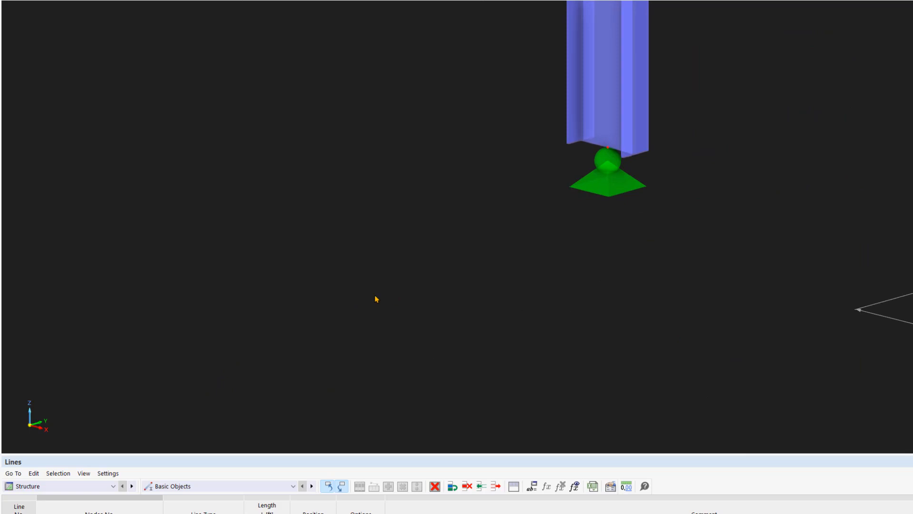
pyautogui.scroll(-5, 376, 299)
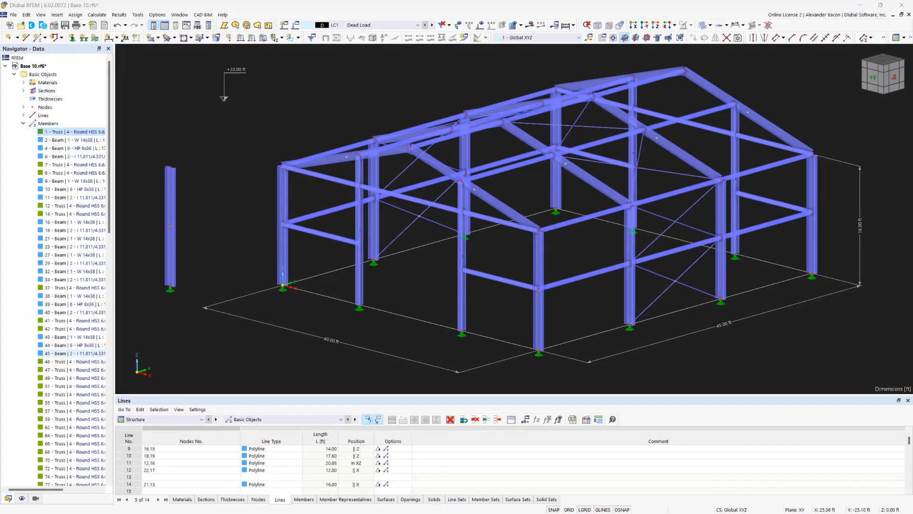
# Turn on the work plane grid and accept the new member's settings to begin placing it.
pyautogui.click(568, 509)
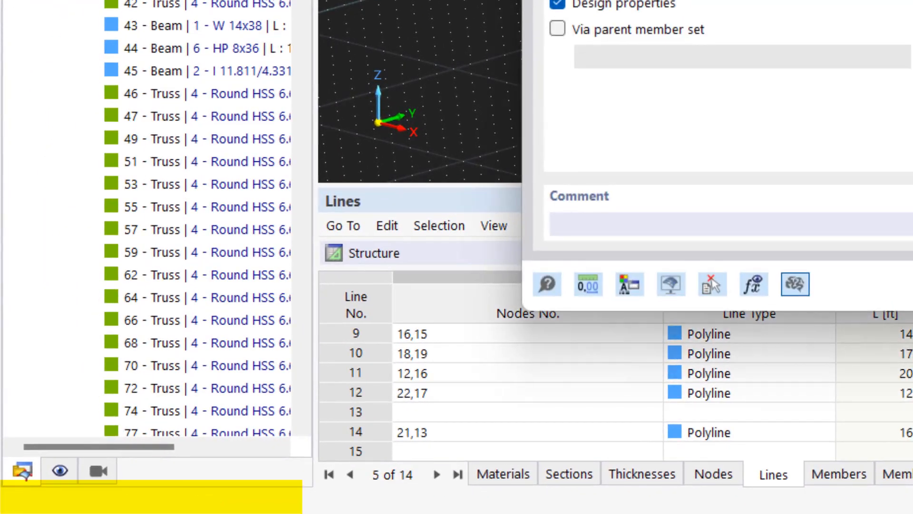
pyautogui.press('Return')
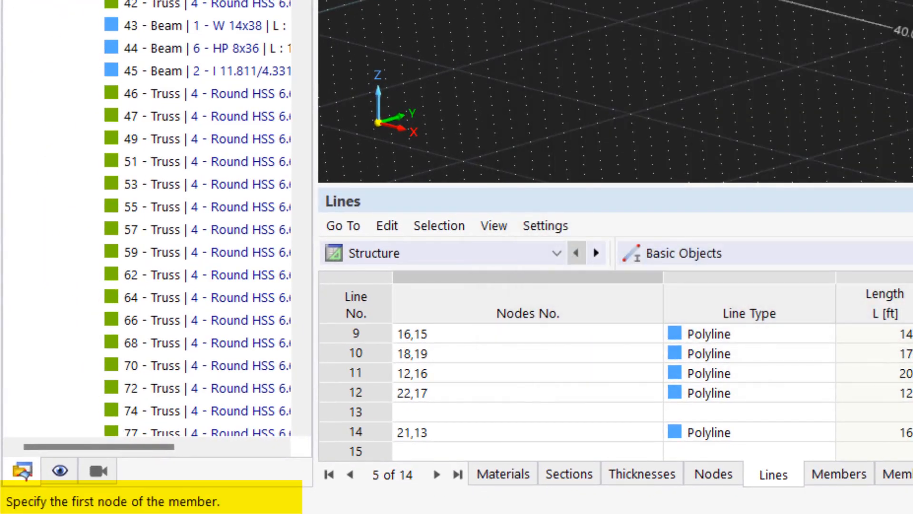